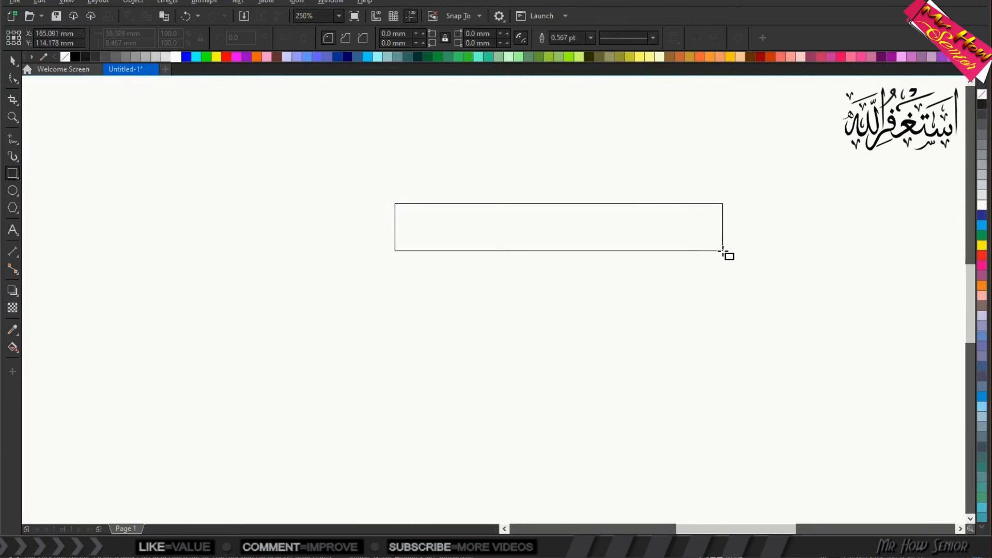
# - Round the rectangle's corners to 4.233 mm, forming a pill shape, and rotate it to about 21 degrees
pyautogui.press('F10')
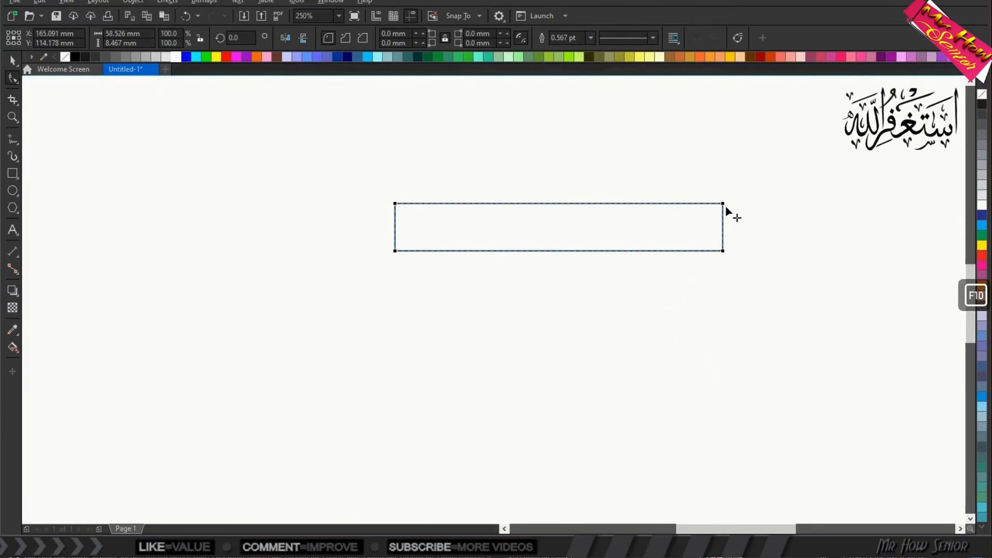
pyautogui.moveTo(722, 204); pyautogui.dragTo(696, 210)
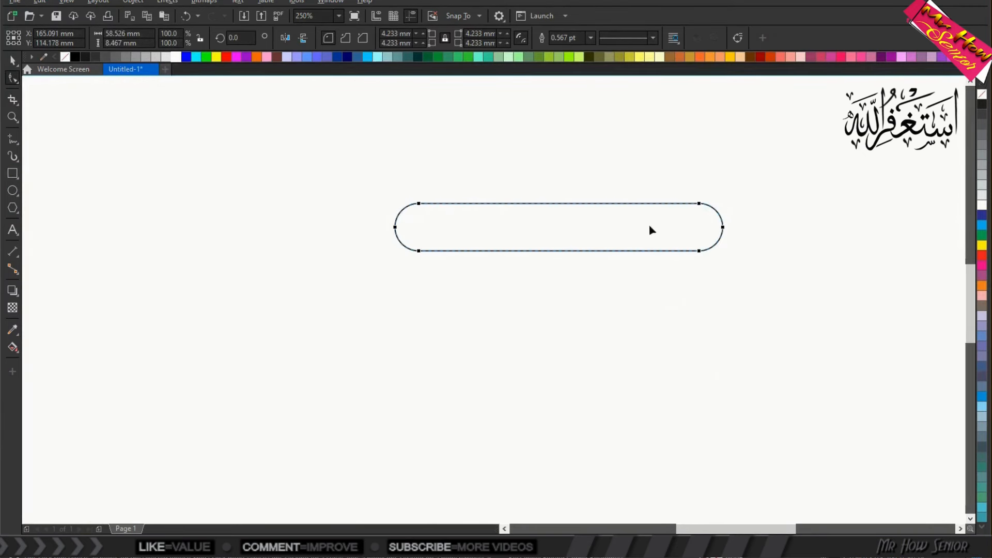
pyautogui.click(13, 61)
pyautogui.moveTo(558, 228); pyautogui.dragTo(494, 219)
pyautogui.click(494, 216)
pyautogui.moveTo(326, 189); pyautogui.dragTo(361, 242)
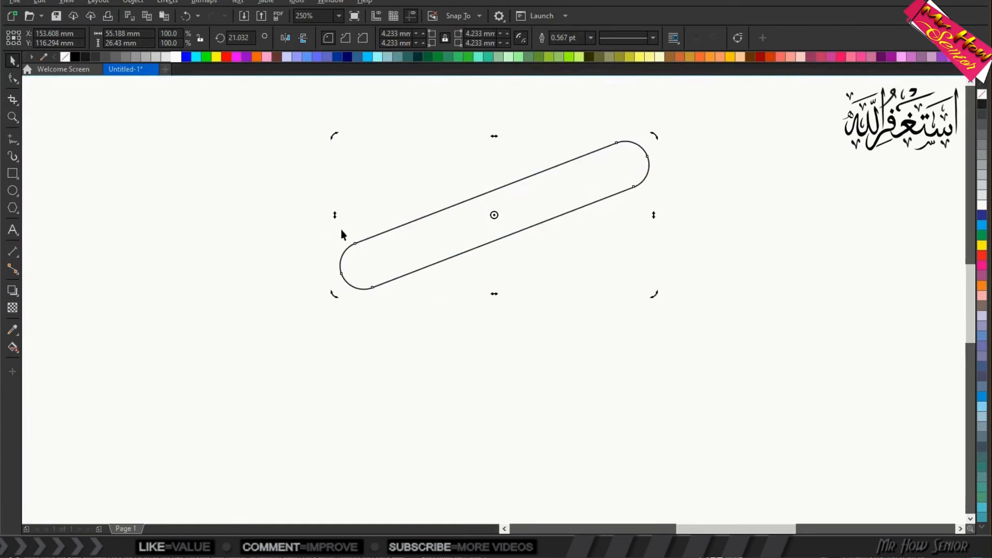
pyautogui.click(310, 204)
# - Duplicate the tilted pill directly beneath itself and repeat the duplication twice to stack four evenly spaced pills
pyautogui.click(408, 230)
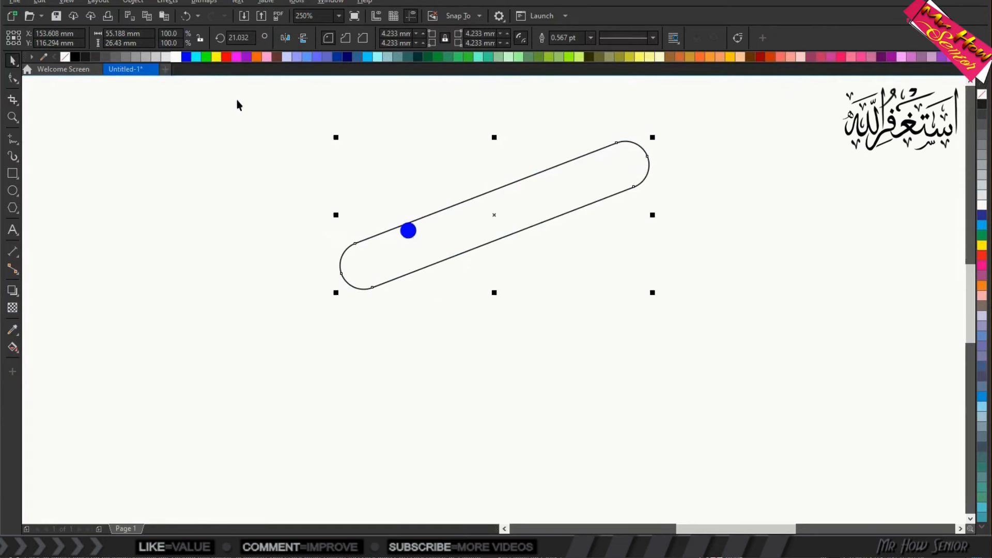
pyautogui.click(161, 17)
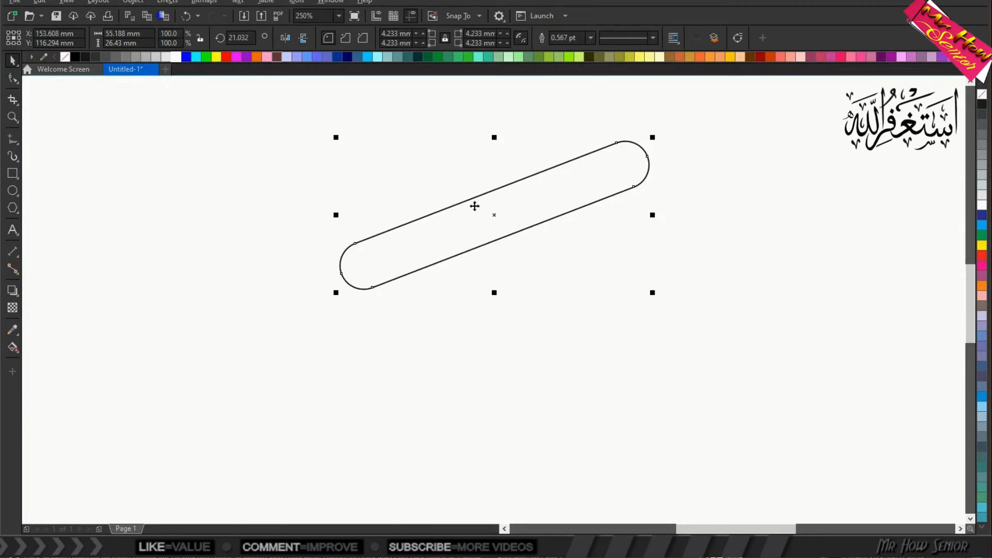
pyautogui.moveTo(494, 215); pyautogui.dragTo(501, 267)
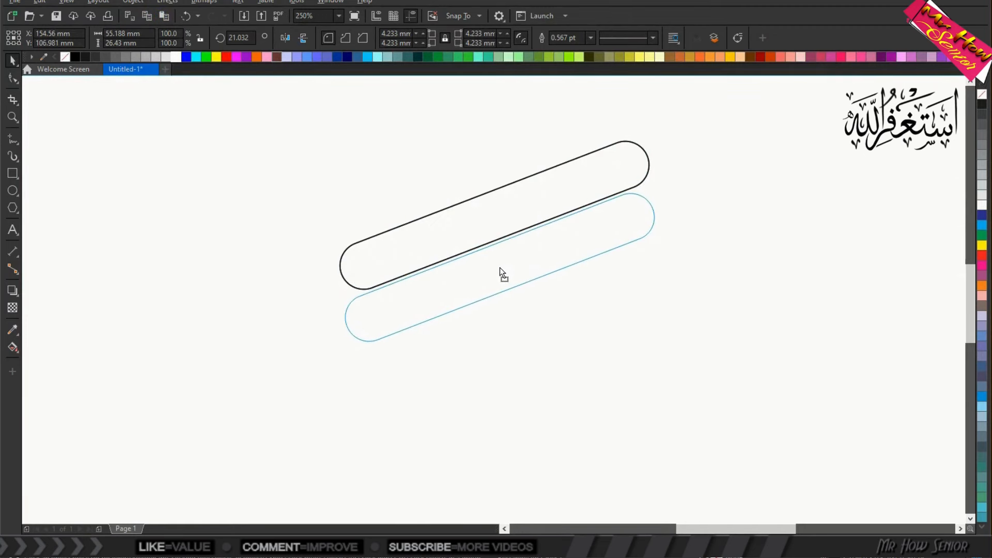
pyautogui.moveTo(501, 268); pyautogui.dragTo(501, 268)
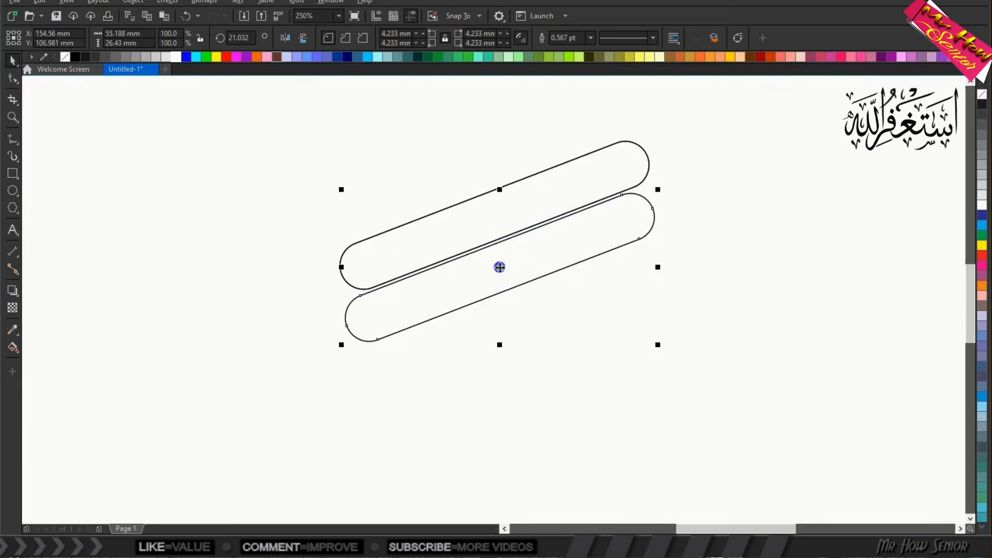
pyautogui.press('ctrl')
pyautogui.hotkey('ctrl', 'r')
pyautogui.hotkey('ctrl', 'r')
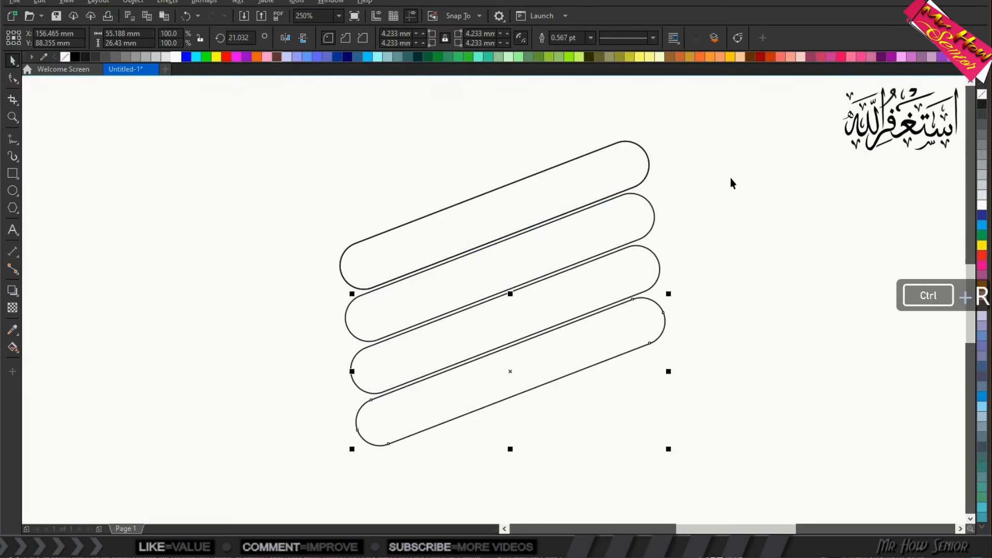
# - Nudge the second and third pills slightly left to line their ends up under the top pill
pyautogui.click(367, 321)
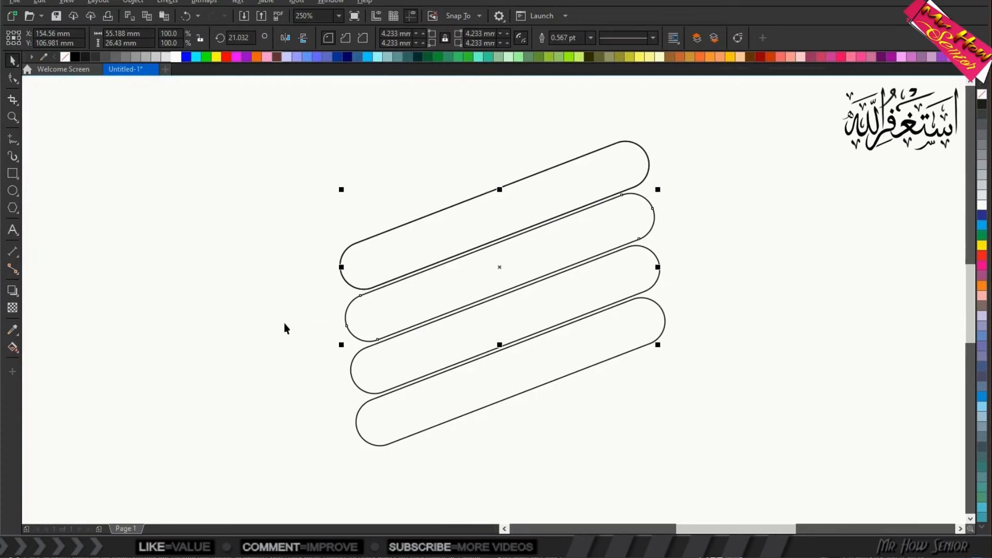
pyautogui.press('Left')
pyautogui.press('Left')
pyautogui.press('Left')
pyautogui.press('Left')
pyautogui.press('Left')
pyautogui.press('Left')
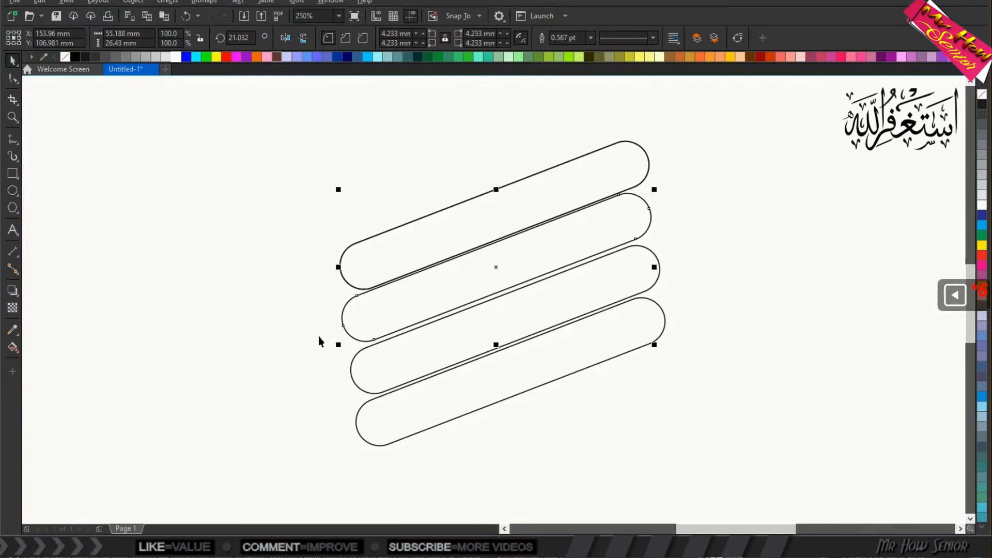
pyautogui.click(377, 369)
pyautogui.press('Left')
pyautogui.press('Left')
pyautogui.press('Left')
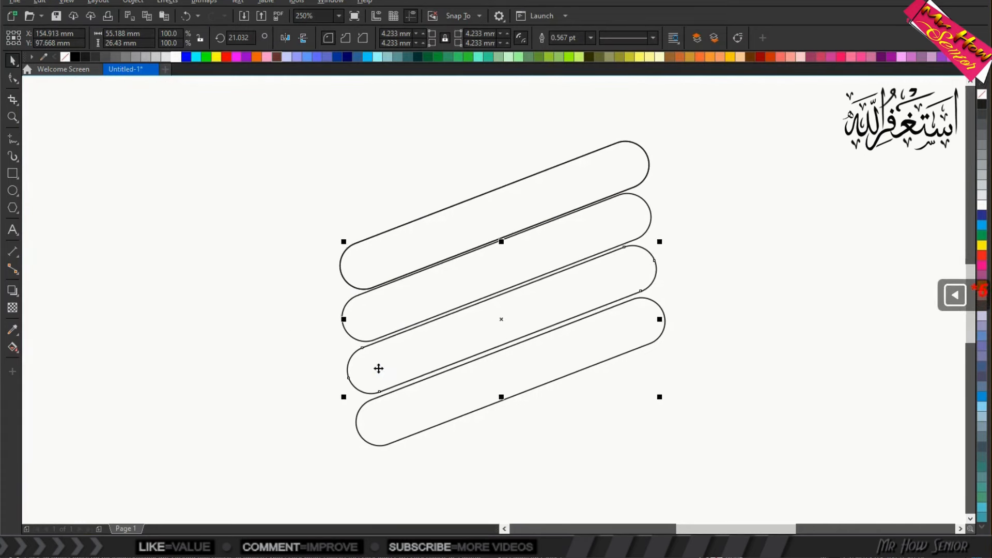
# - Nudge the lowest pill left until it lines up with the three pills above it
pyautogui.click(382, 402)
pyautogui.press('Left')
pyautogui.press('Left')
pyautogui.press('Left')
pyautogui.press('Left')
pyautogui.press('Left')
pyautogui.press('Left')
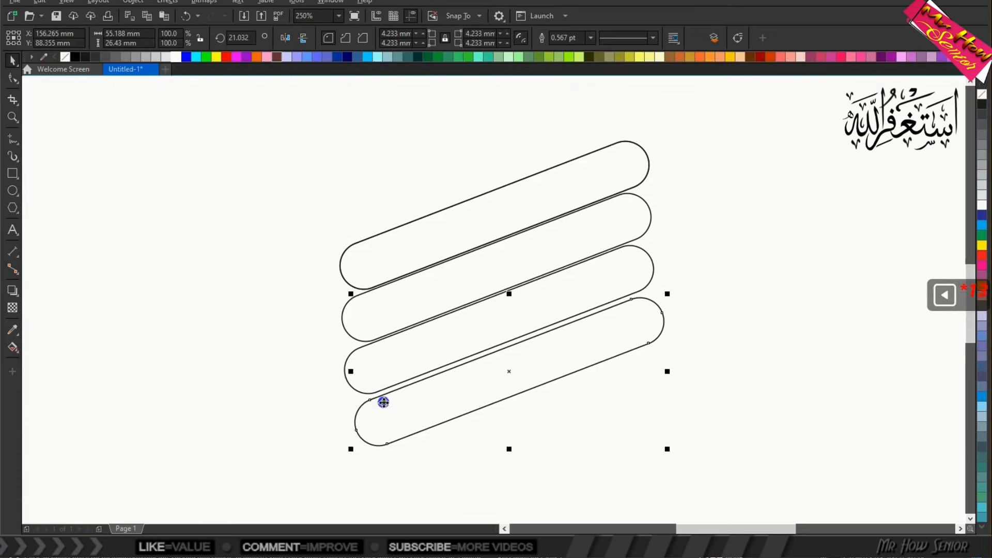
pyautogui.press('Left')
pyautogui.press('Left')
pyautogui.press('Left')
pyautogui.press('Left')
pyautogui.press('Left')
pyautogui.press('Left')
pyautogui.press('Left')
pyautogui.press('Left')
pyautogui.press('Left')
pyautogui.press('Left')
pyautogui.press('Left')
pyautogui.press('Left')
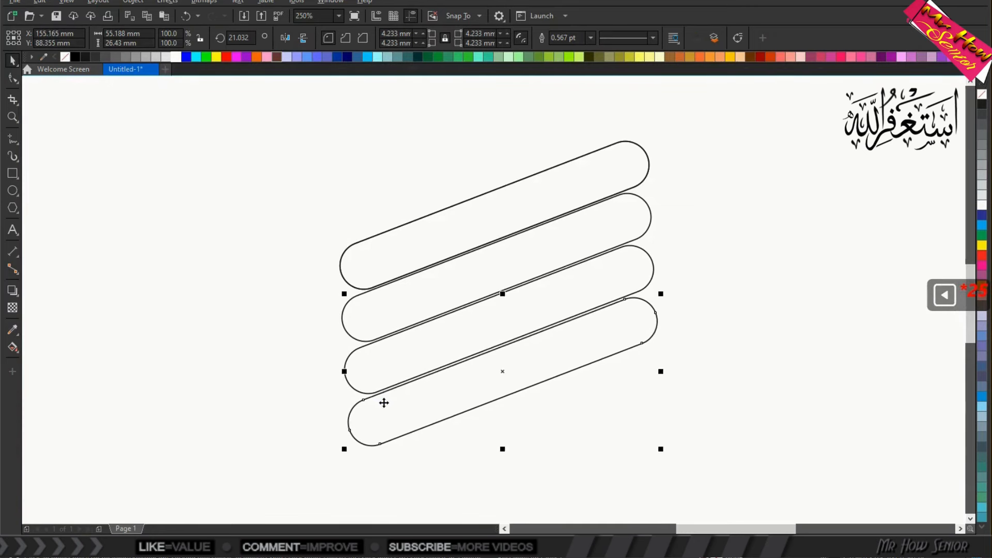
pyautogui.press('Left')
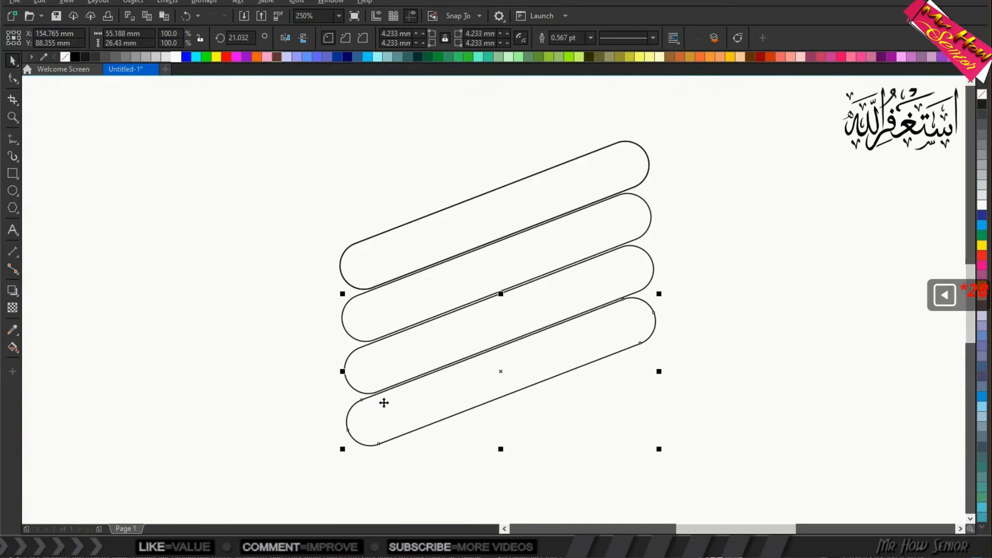
# - Group the four stacked pills into one object
pyautogui.click(224, 342)
pyautogui.moveTo(612, 268); pyautogui.dragTo(709, 482)
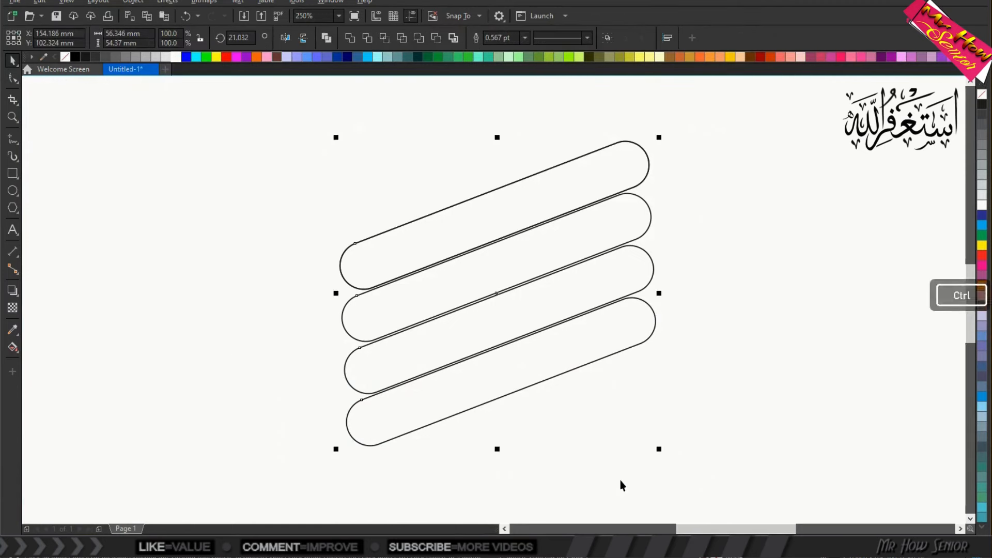
pyautogui.hotkey('ctrl', 'g')
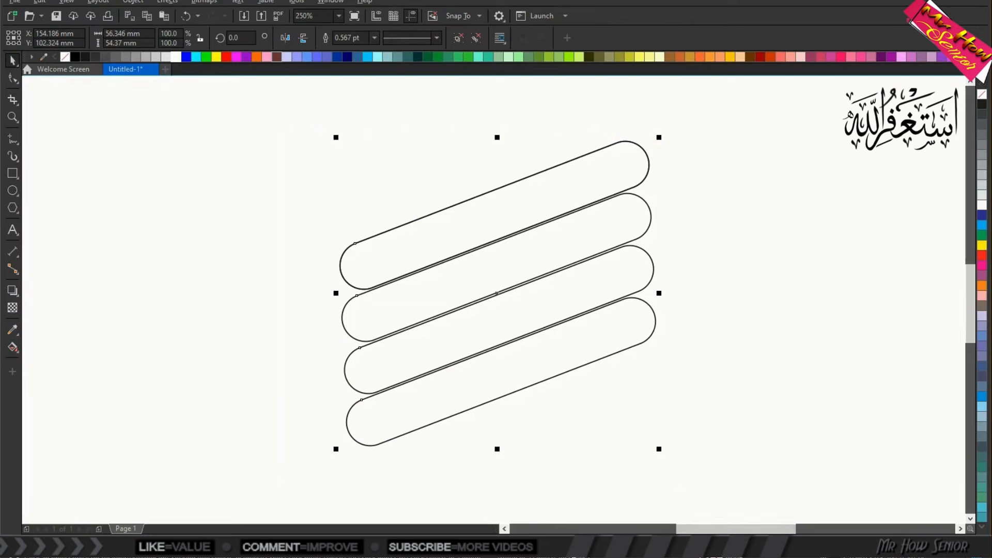
pyautogui.click(331, 324)
# - Paste the portrait photo over the pills and crop its left and right edges to a width of about 44 mm
pyautogui.click(164, 16)
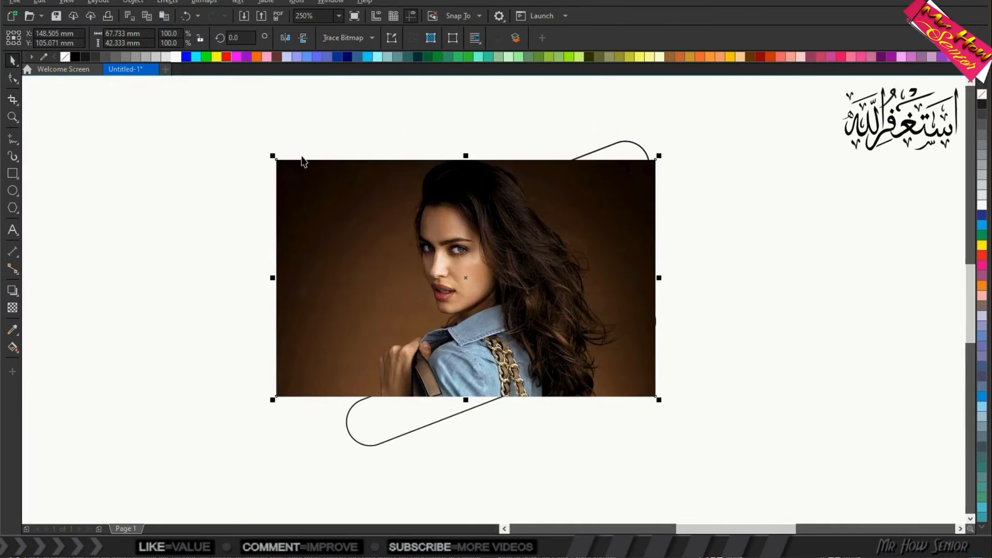
pyautogui.press('F10')
pyautogui.moveTo(246, 123); pyautogui.dragTo(378, 397)
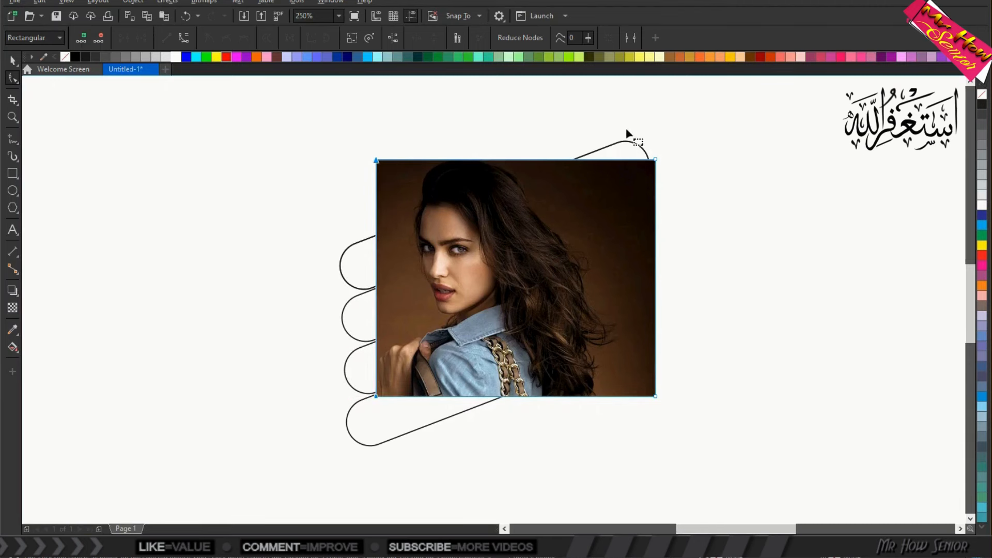
pyautogui.moveTo(627, 130); pyautogui.dragTo(706, 423)
pyautogui.moveTo(655, 398); pyautogui.dragTo(623, 396)
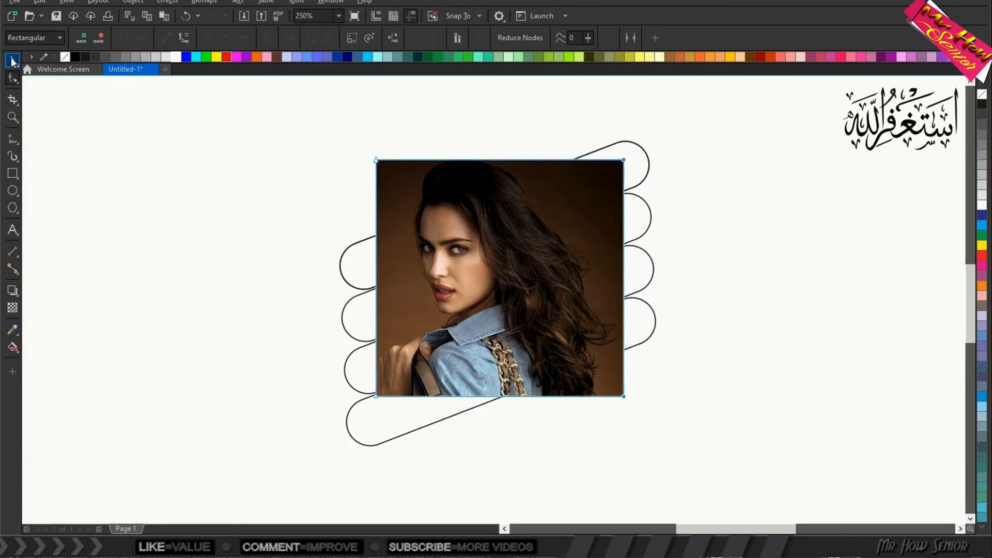
pyautogui.click(13, 61)
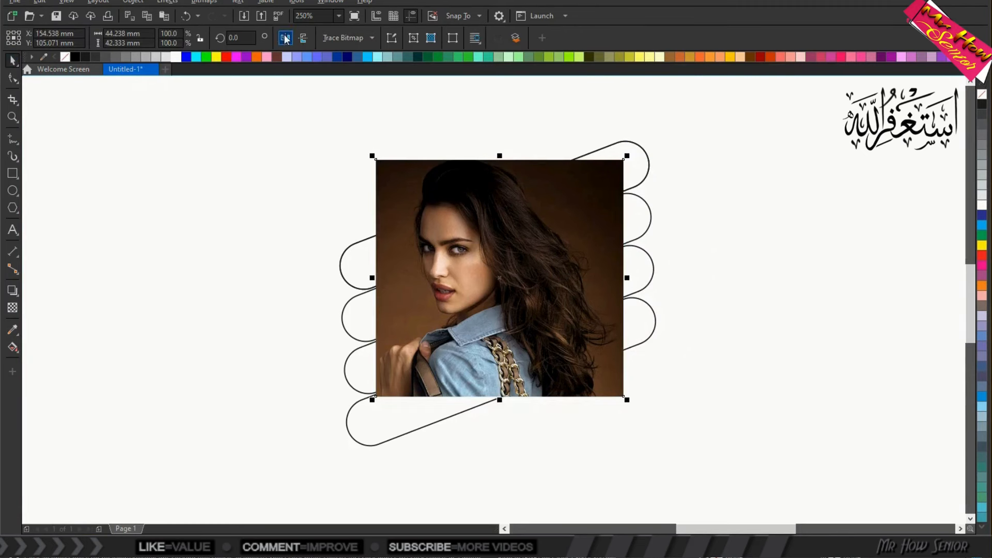
# - Mirror the photo horizontally and PowerClip it inside the grouped pills
pyautogui.click(285, 39)
pyautogui.click(167, 2)
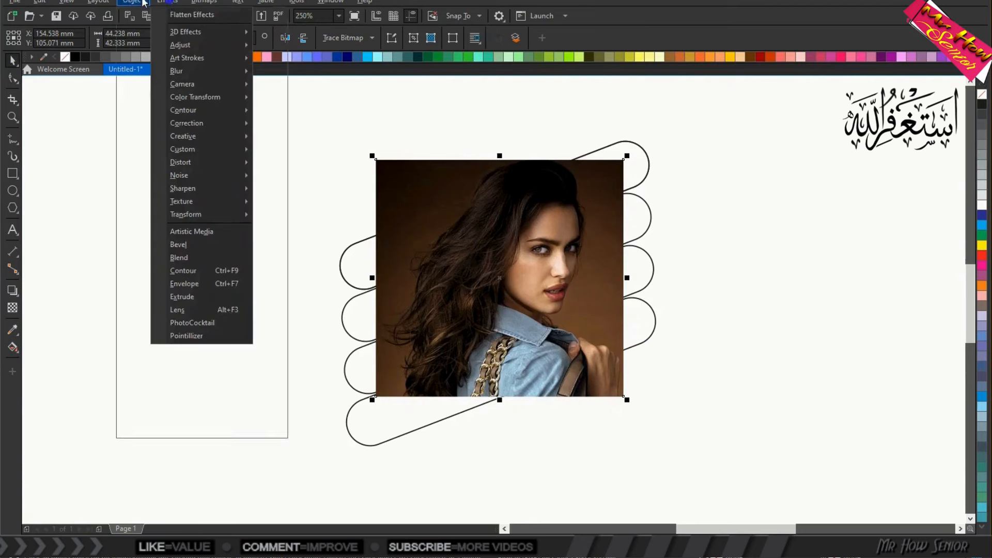
pyautogui.moveTo(134, 2)
pyautogui.click(293, 50)
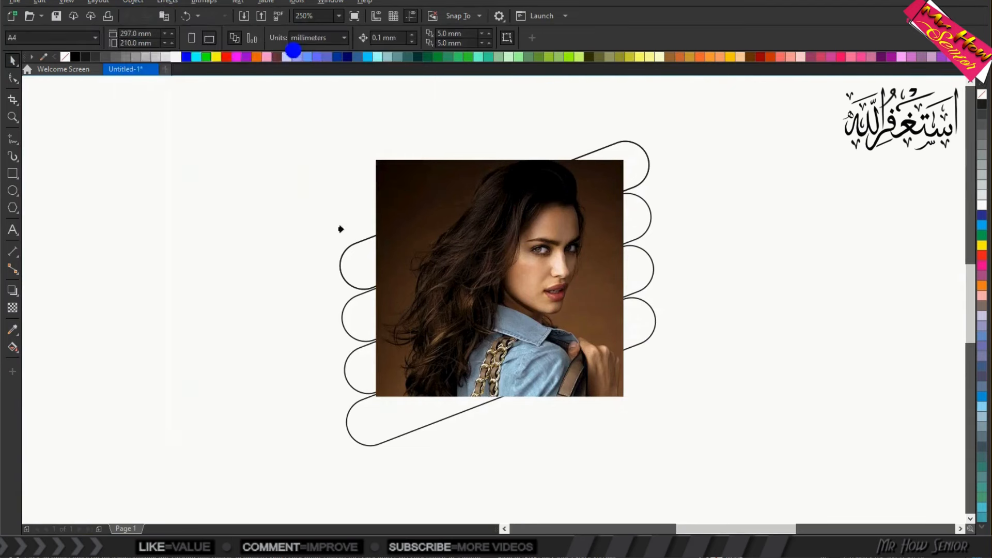
pyautogui.click(361, 268)
# - Edit the PowerClip contents, scaling the photo to 139.5% and repositioning it so it covers all four pills, and finish editing
pyautogui.rightClick(393, 251)
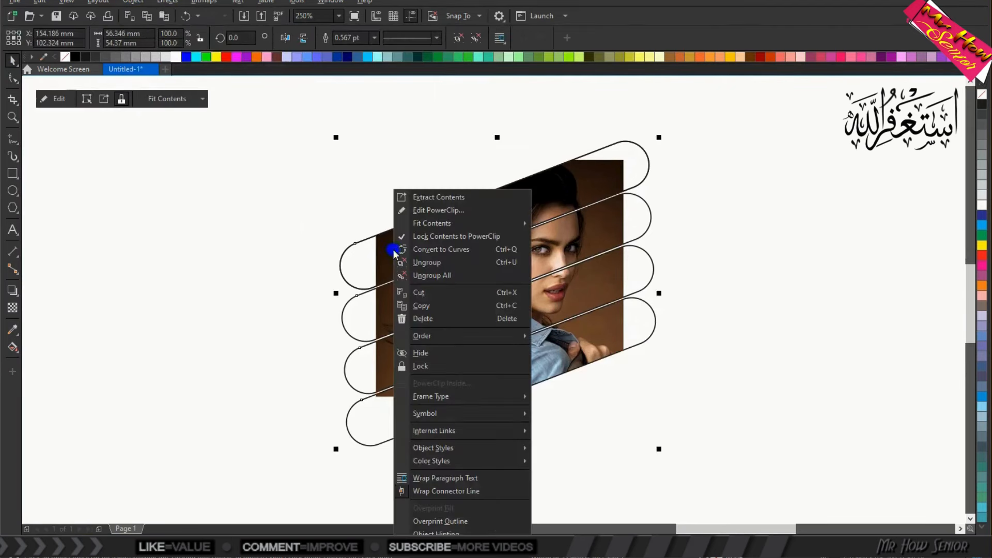
pyautogui.click(404, 211)
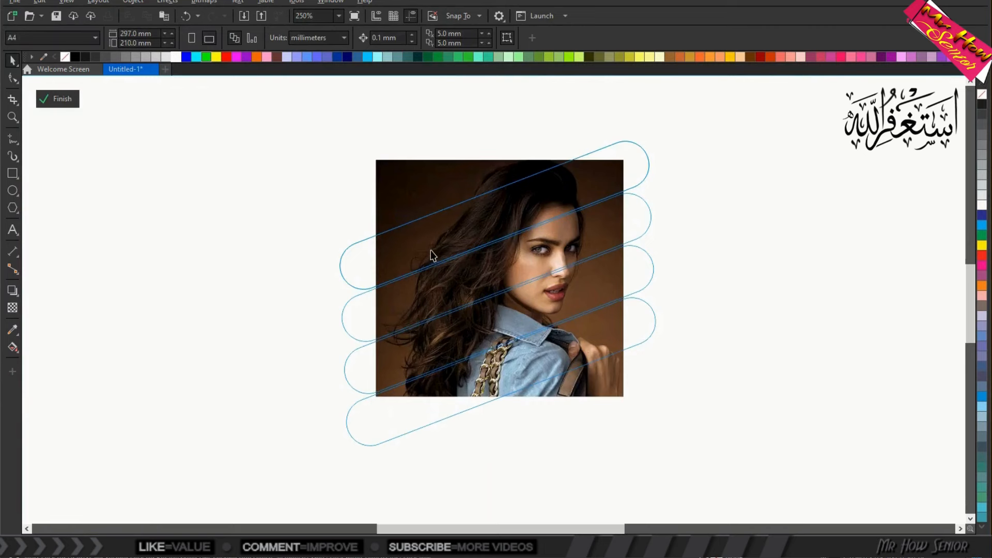
pyautogui.moveTo(431, 252); pyautogui.dragTo(390, 215)
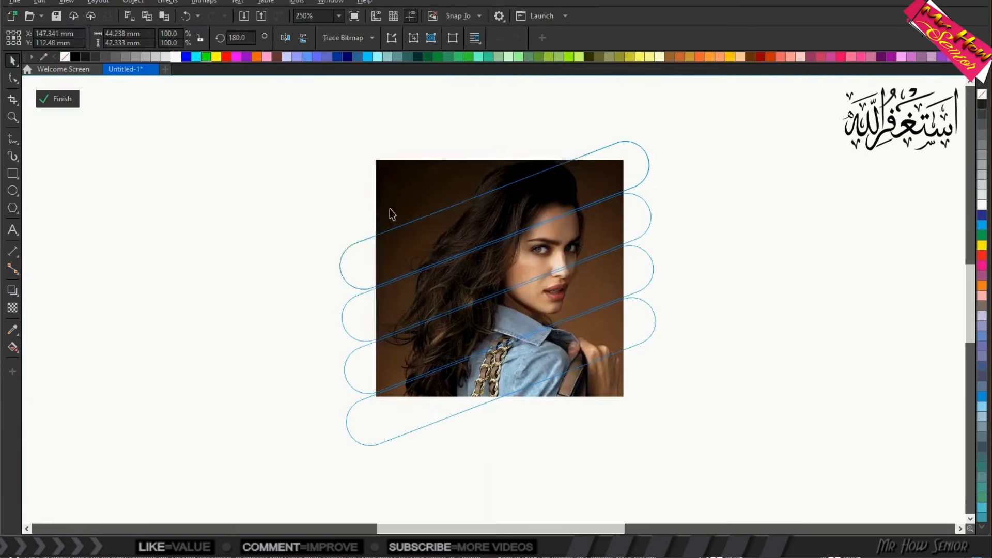
pyautogui.moveTo(587, 358); pyautogui.dragTo(680, 470)
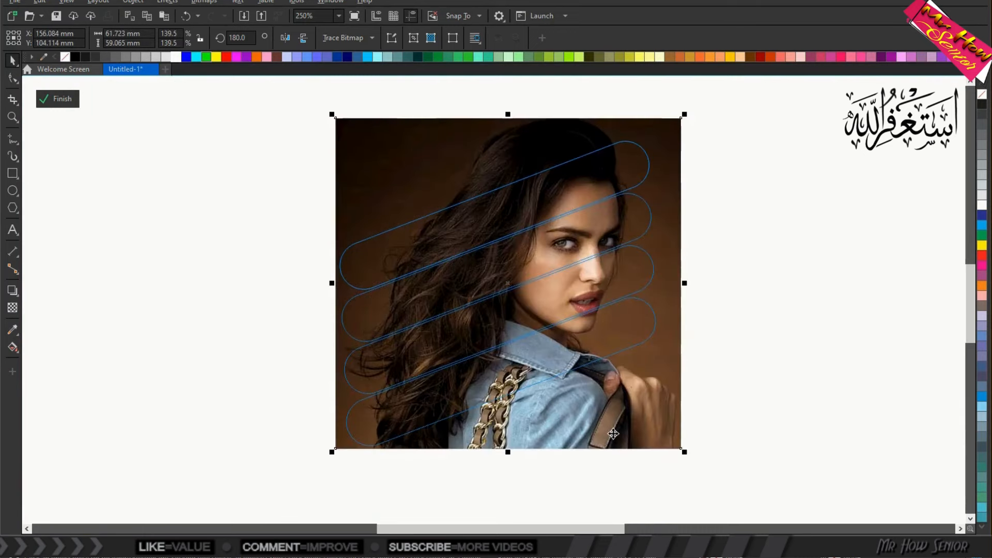
pyautogui.moveTo(612, 432); pyautogui.dragTo(597, 430)
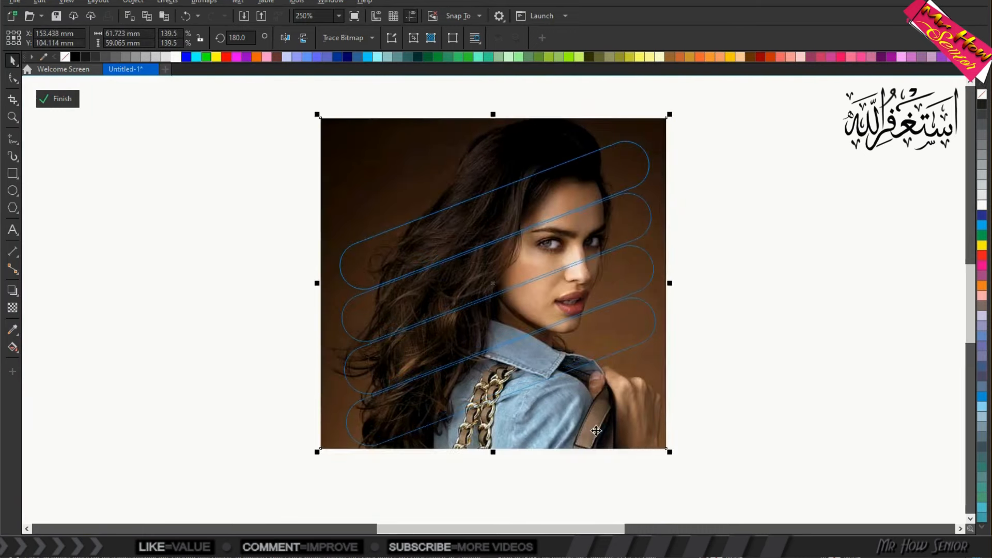
pyautogui.click(60, 99)
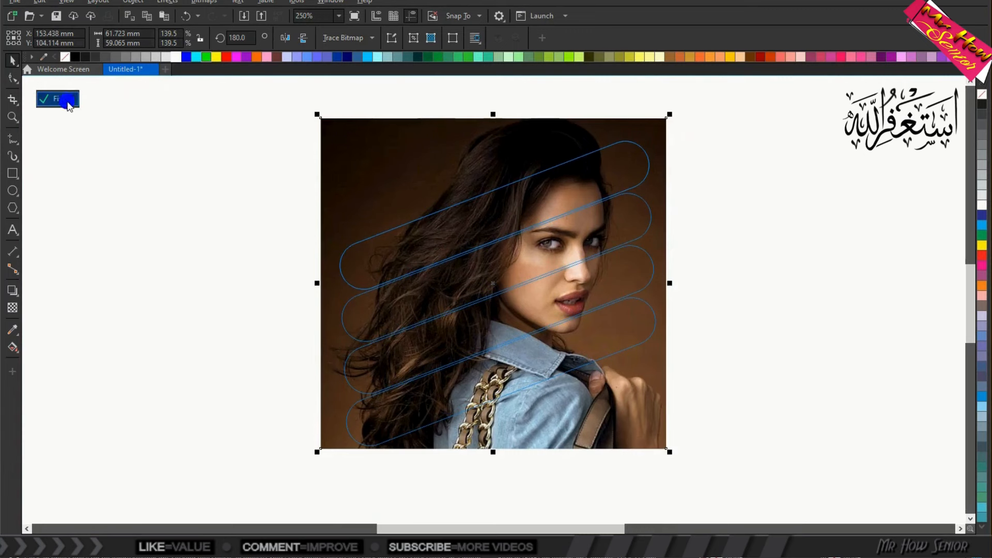
pyautogui.click(323, 198)
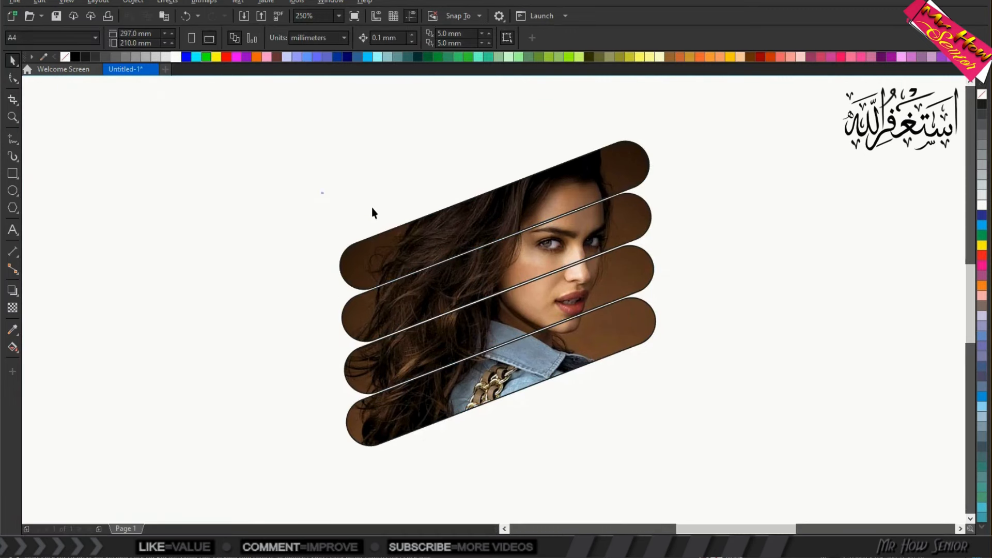
# - Draw a rectangle about 104 mm by 97 mm around the clipped photo
pyautogui.scroll(-2, 393, 227)
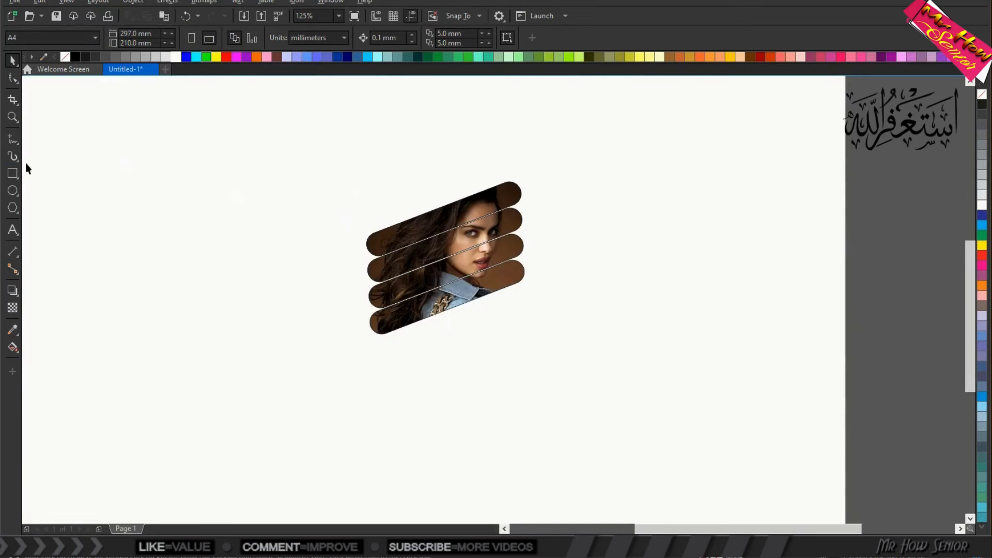
pyautogui.click(12, 173)
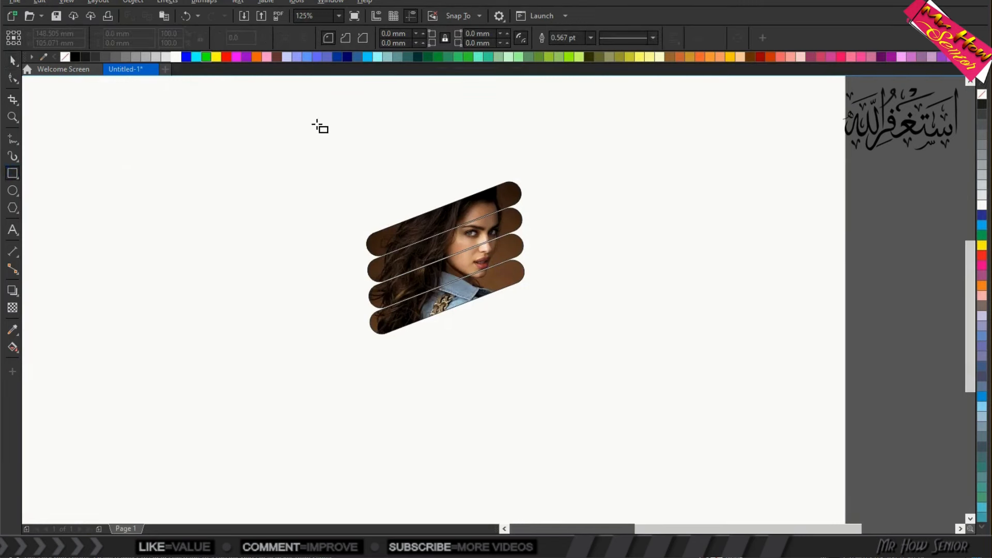
pyautogui.moveTo(299, 122); pyautogui.dragTo(590, 392)
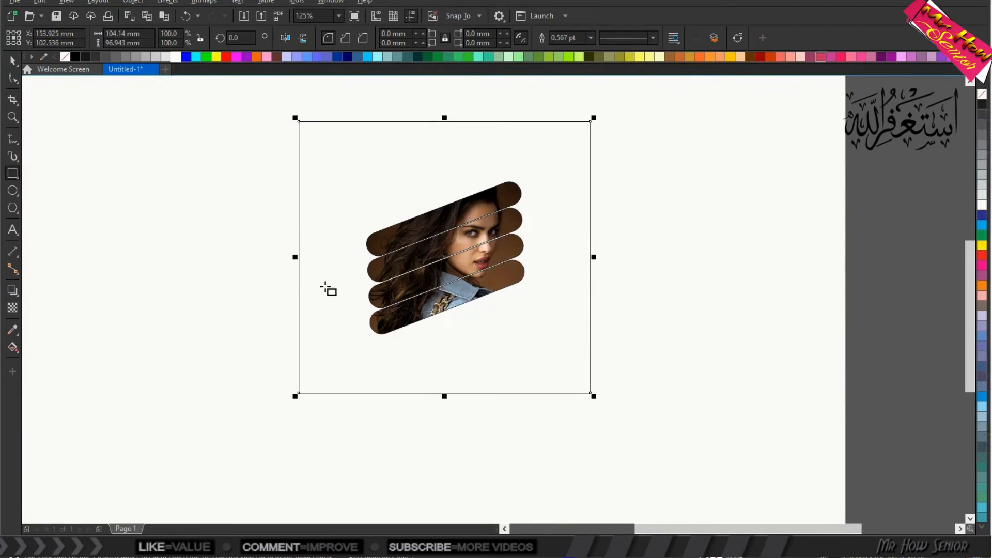
pyautogui.click(11, 60)
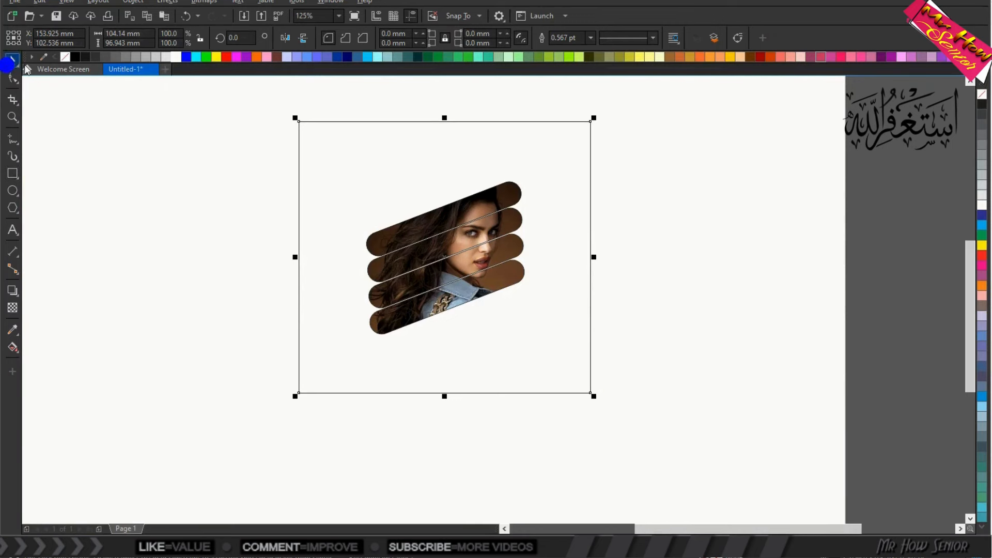
pyautogui.click(138, 117)
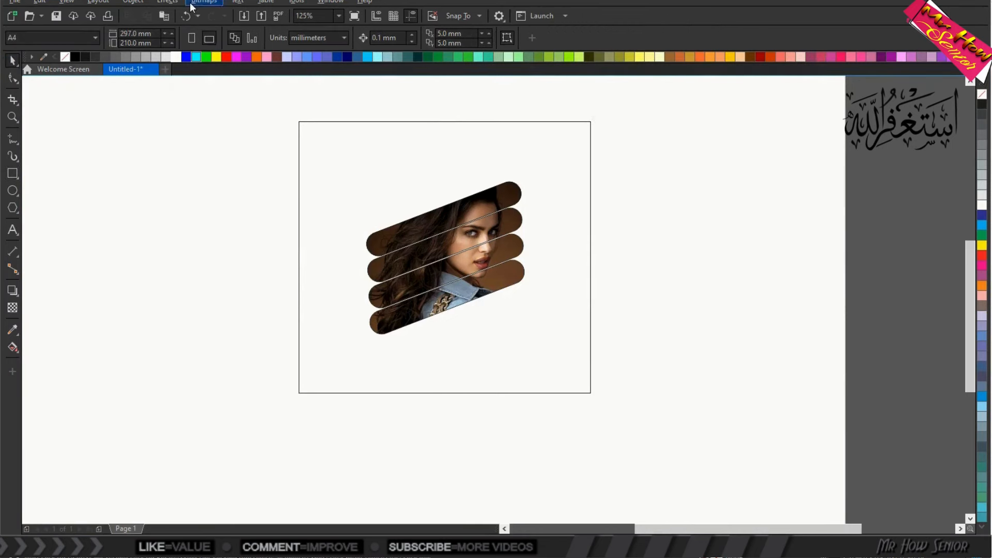
# - Paste the wood-plank image and PowerClip it inside the rectangle around the portrait
pyautogui.click(164, 16)
pyautogui.moveTo(350, 184); pyautogui.dragTo(604, 249)
pyautogui.click(139, 4)
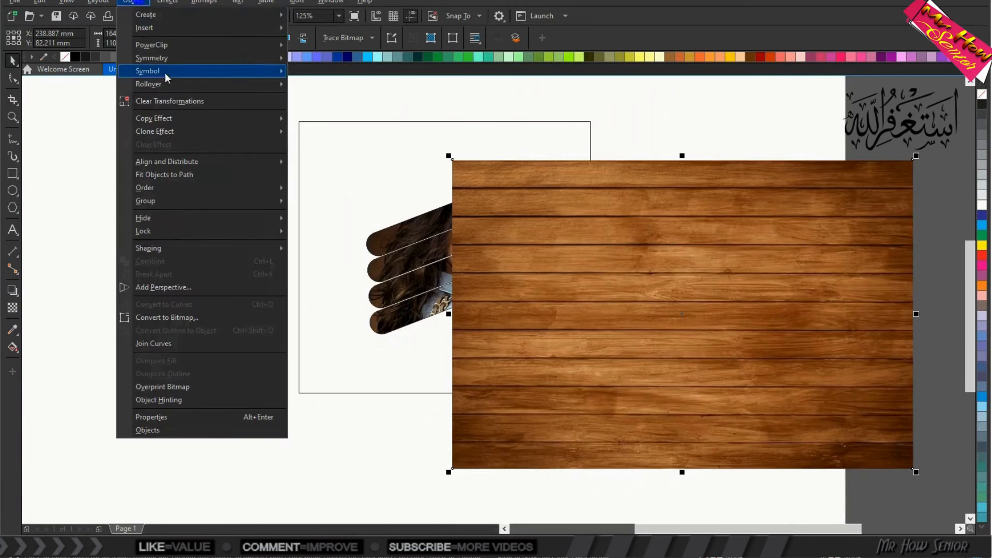
pyautogui.moveTo(182, 45)
pyautogui.click(303, 46)
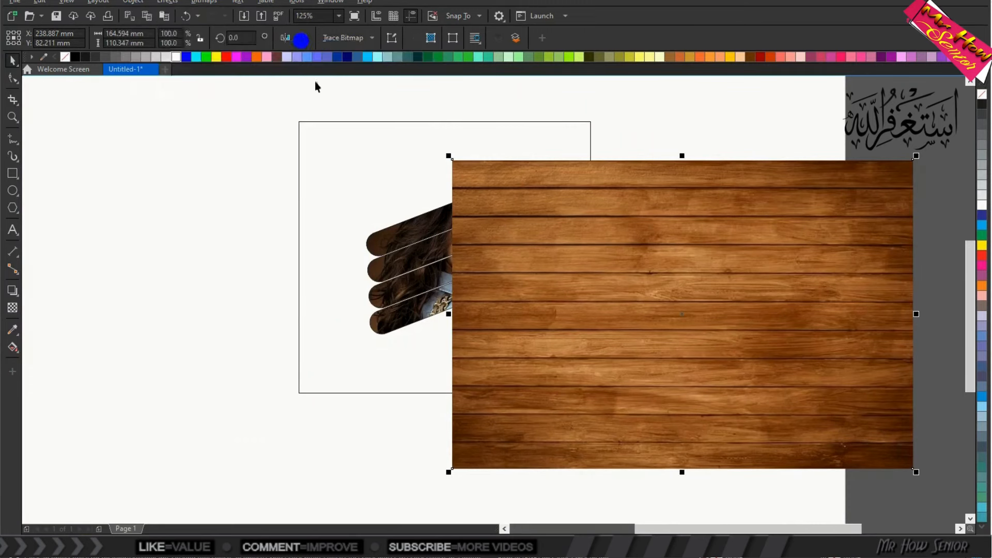
pyautogui.click(332, 146)
# - Reposition the wood image in its PowerClip so it fills the rectangle, finish editing, and send the rectangle behind the portrait
pyautogui.rightClick(460, 183)
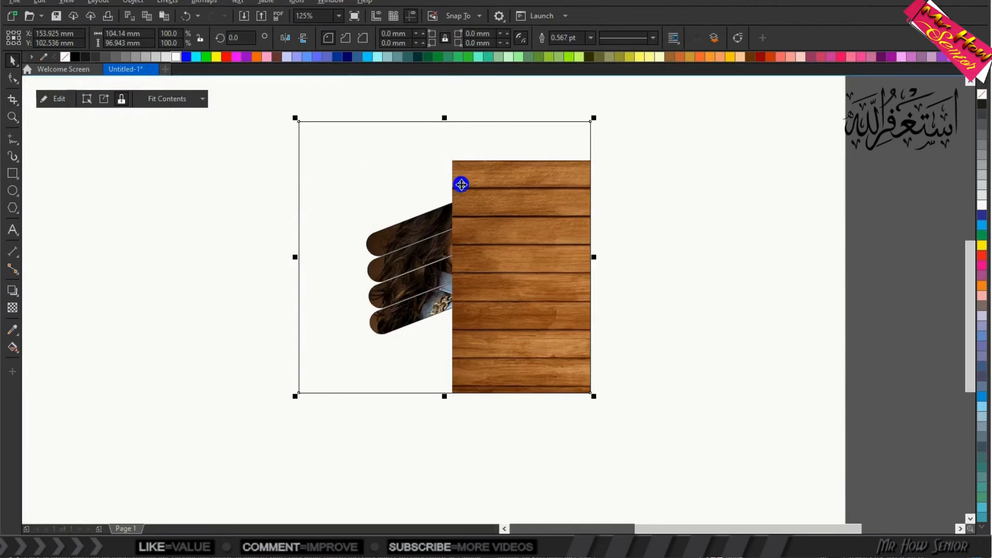
pyautogui.click(476, 204)
pyautogui.moveTo(508, 251); pyautogui.dragTo(318, 204)
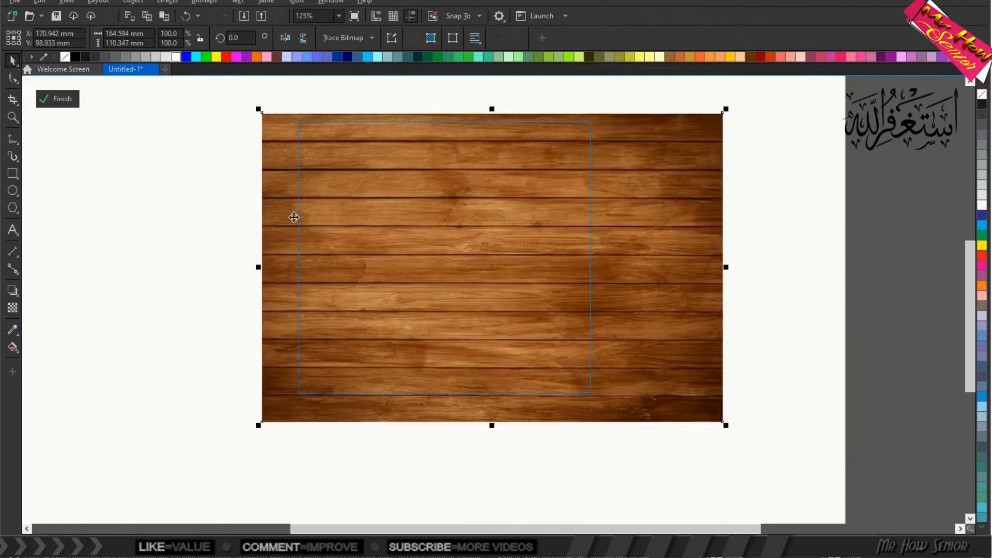
pyautogui.click(61, 98)
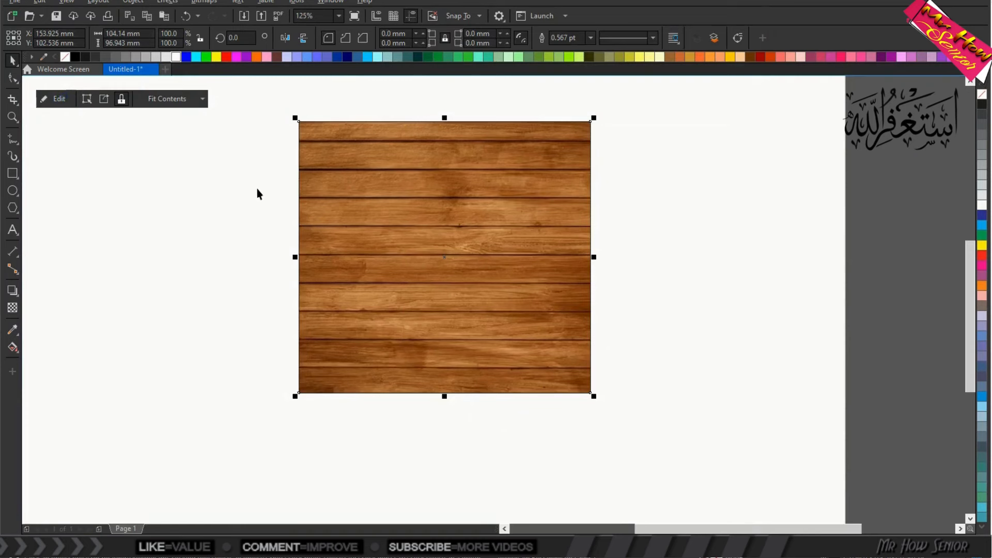
pyautogui.hotkey('shift', 'pagedown')
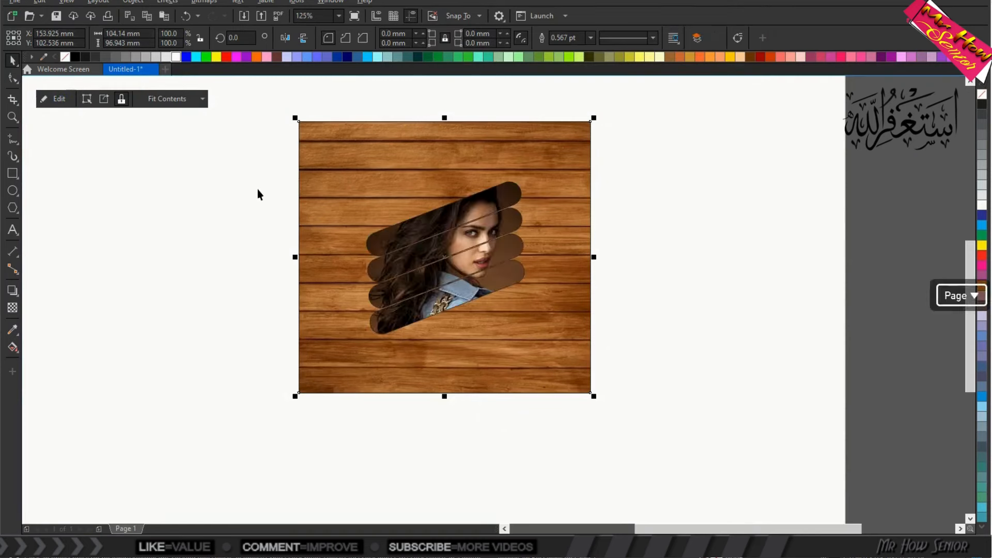
pyautogui.click(257, 190)
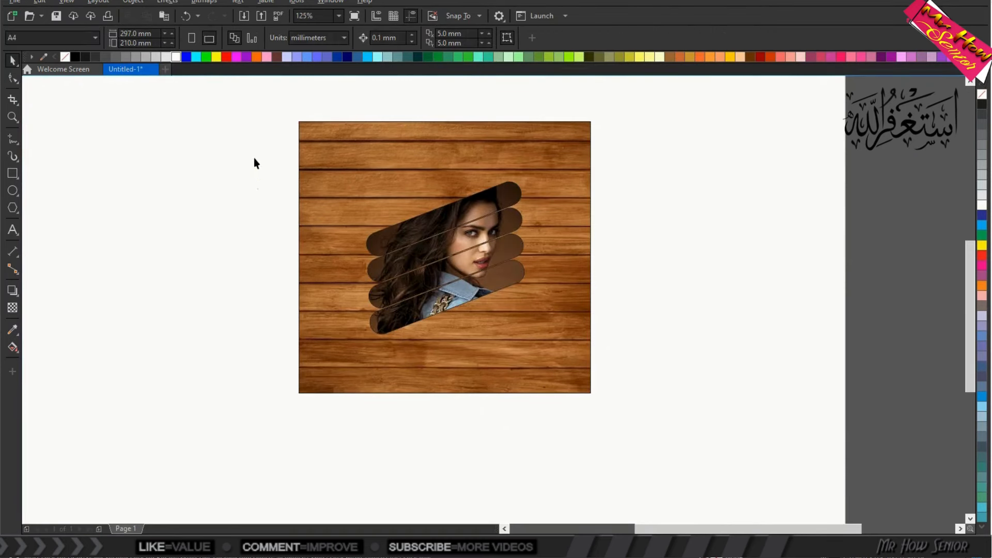
# - Enlarge the pill-clipped portrait proportionally to about 77 mm by 74 mm, keeping it inside the wood background
pyautogui.moveTo(254, 157); pyautogui.dragTo(545, 348)
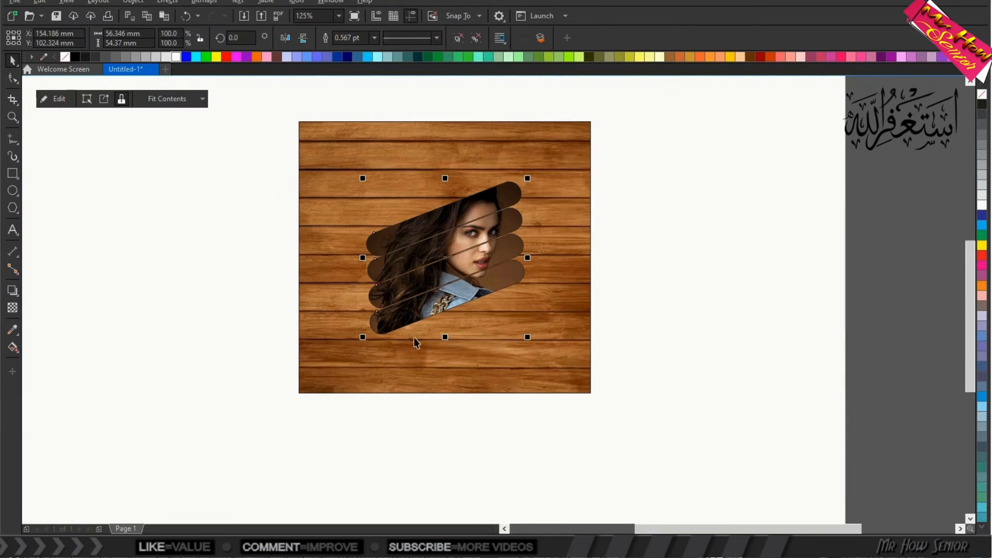
pyautogui.moveTo(362, 179); pyautogui.dragTo(348, 165)
pyautogui.moveTo(527, 337); pyautogui.dragTo(552, 361)
pyautogui.moveTo(348, 164); pyautogui.dragTo(331, 147)
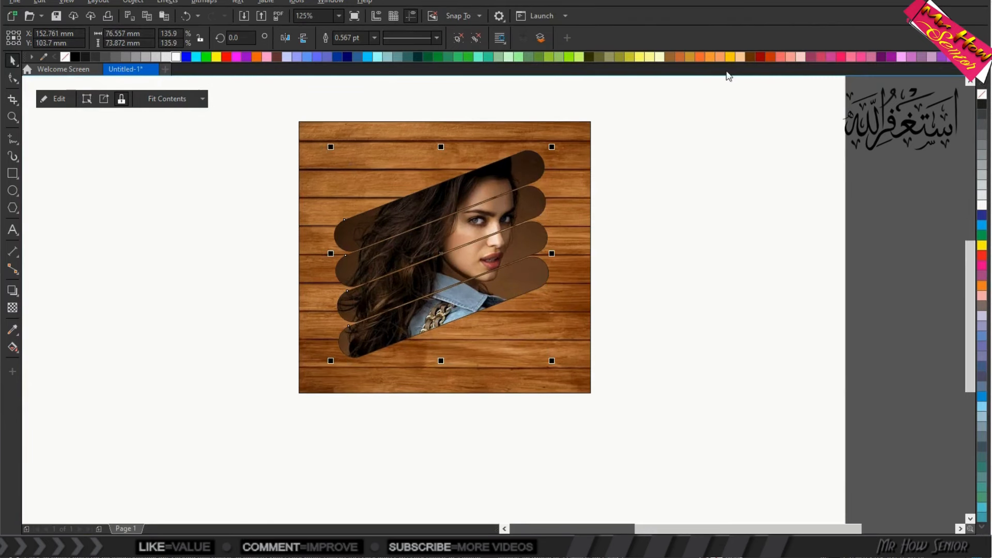
# - Give the pills a light peach 8.0 pt outline with round corners and extended line caps, behind the fill and scaling with the object
pyautogui.rightClick(738, 56)
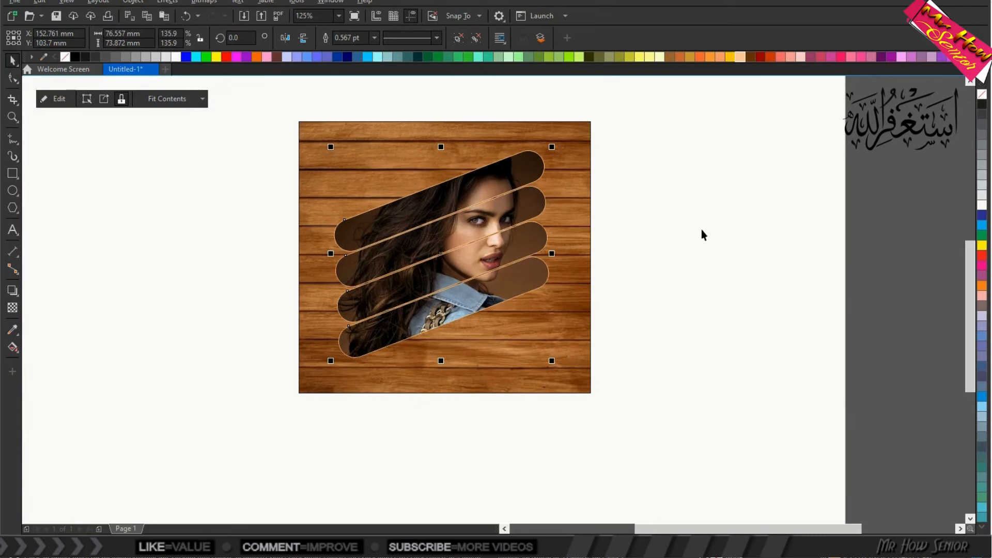
pyautogui.press('F12')
pyautogui.click(422, 236)
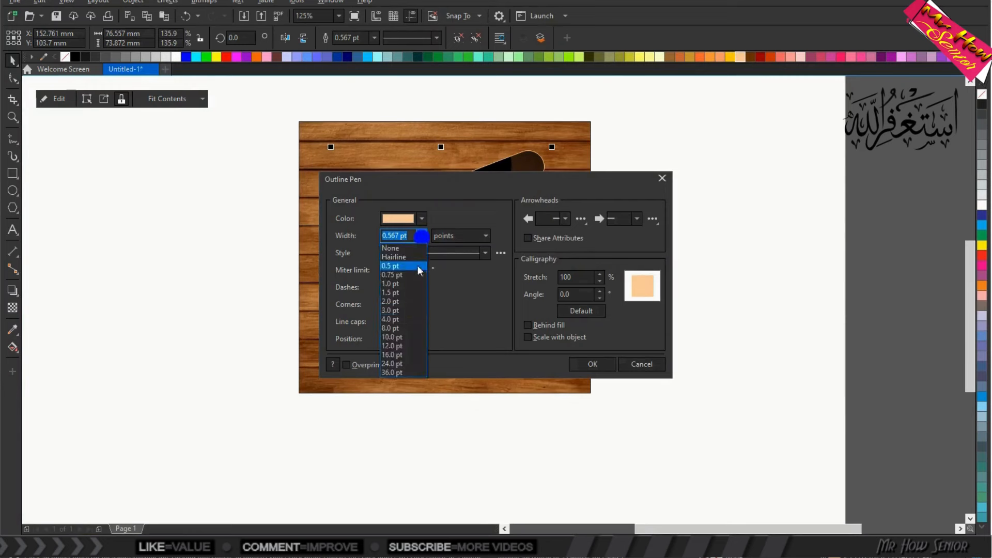
pyautogui.click(402, 327)
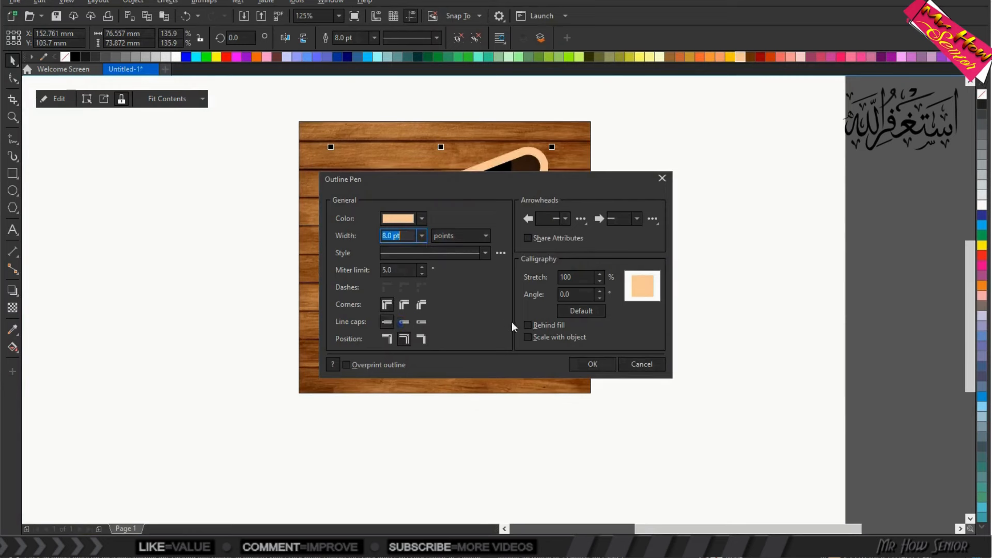
pyautogui.click(527, 324)
pyautogui.click(527, 337)
pyautogui.click(421, 322)
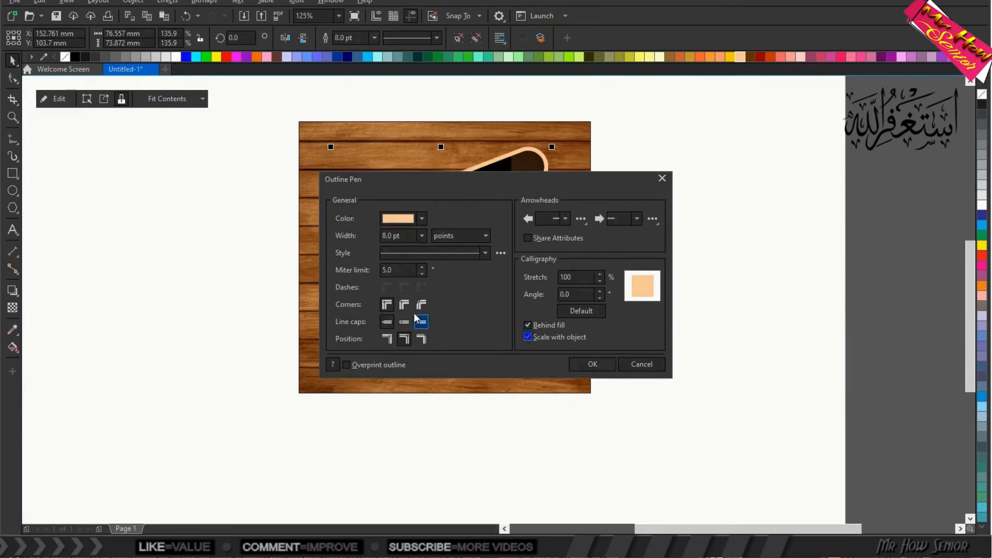
pyautogui.click(404, 304)
pyautogui.click(593, 364)
pyautogui.click(710, 346)
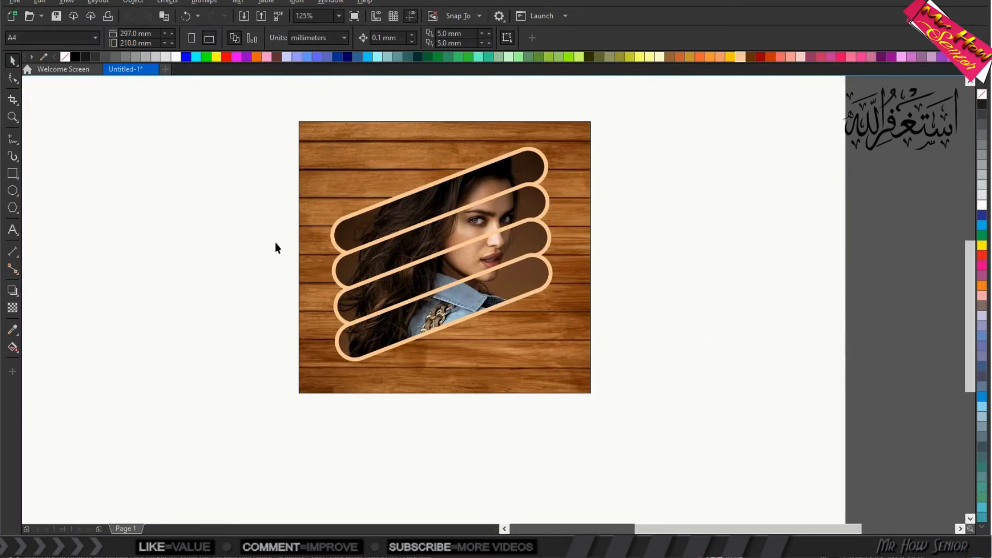
# - Enlarge the wood-plank background proportionally to about 123 mm by 115 mm, leaving a wider margin around the pills
pyautogui.click(306, 136)
pyautogui.moveTo(264, 100); pyautogui.dragTo(274, 99)
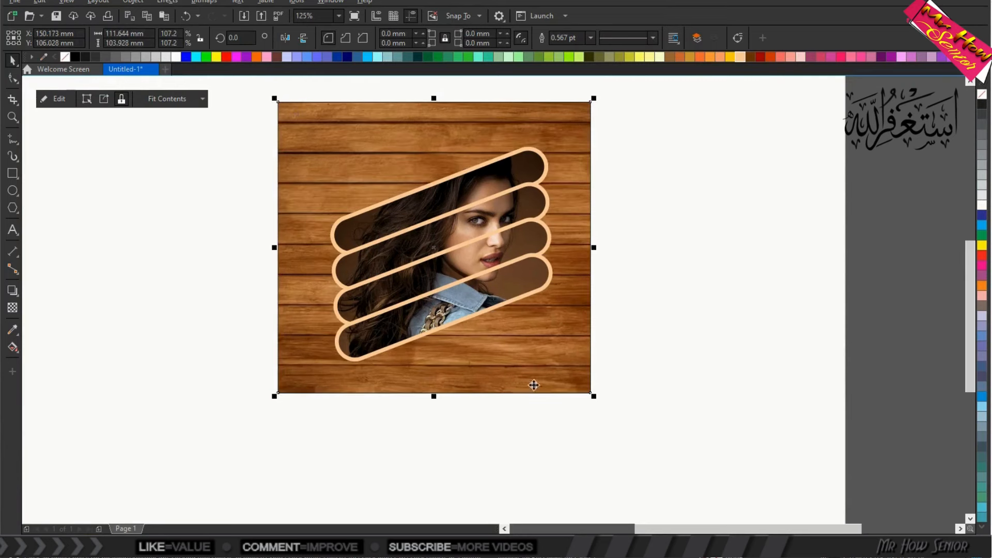
pyautogui.moveTo(593, 397); pyautogui.dragTo(626, 426)
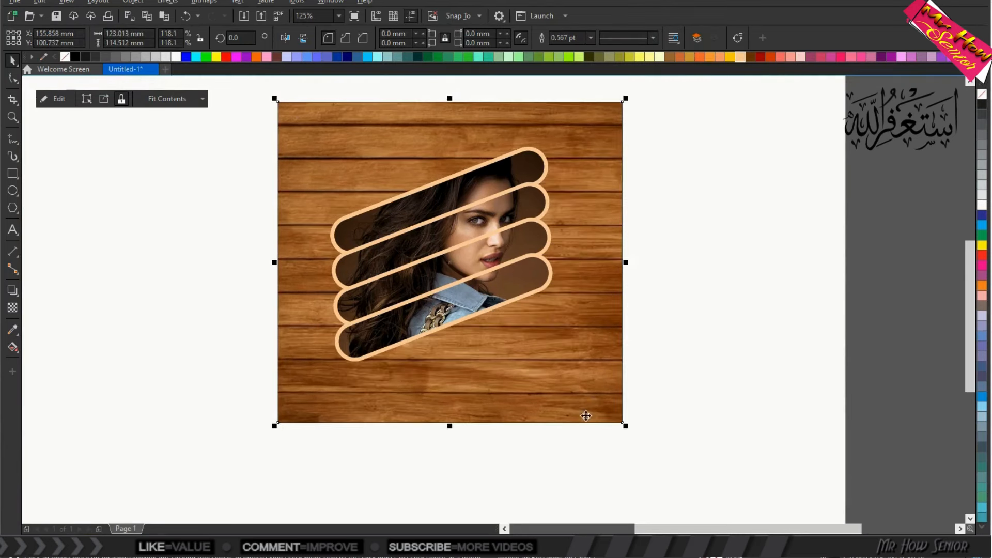
pyautogui.click(204, 332)
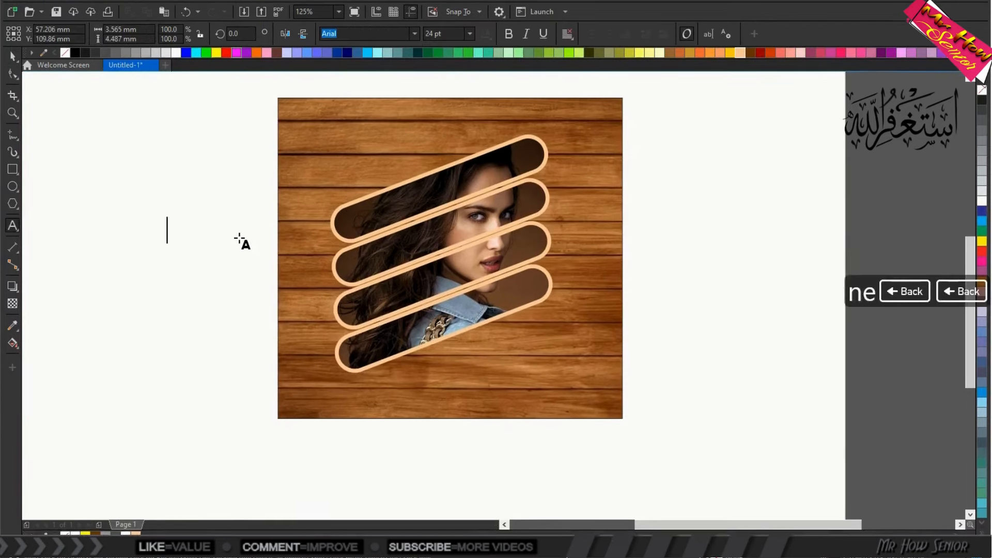
# - Add the two-line text "NEW ARRIVAL" and place it in the upper-left corner of the wood background
pyautogui.write('NEW')
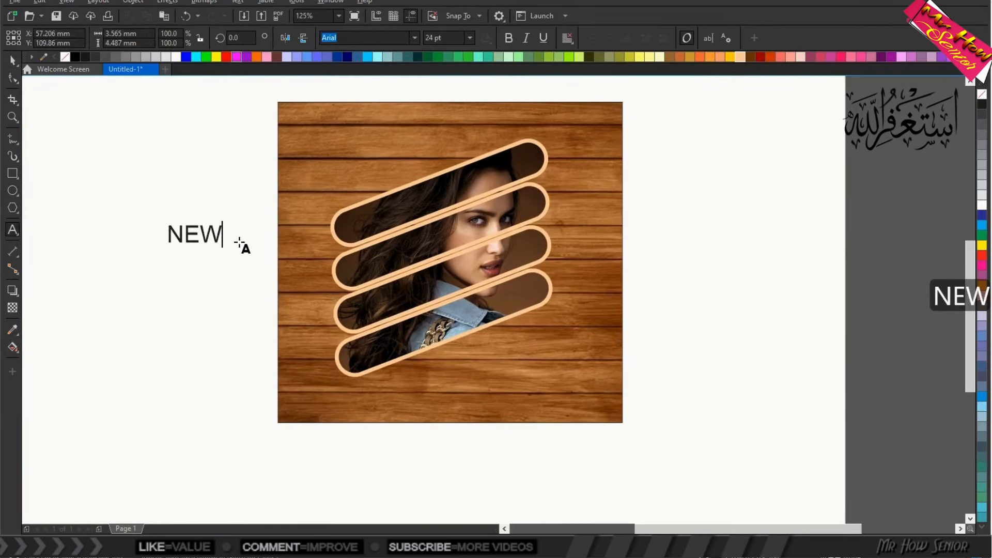
pyautogui.press('Return')
pyautogui.write('ARRIV')
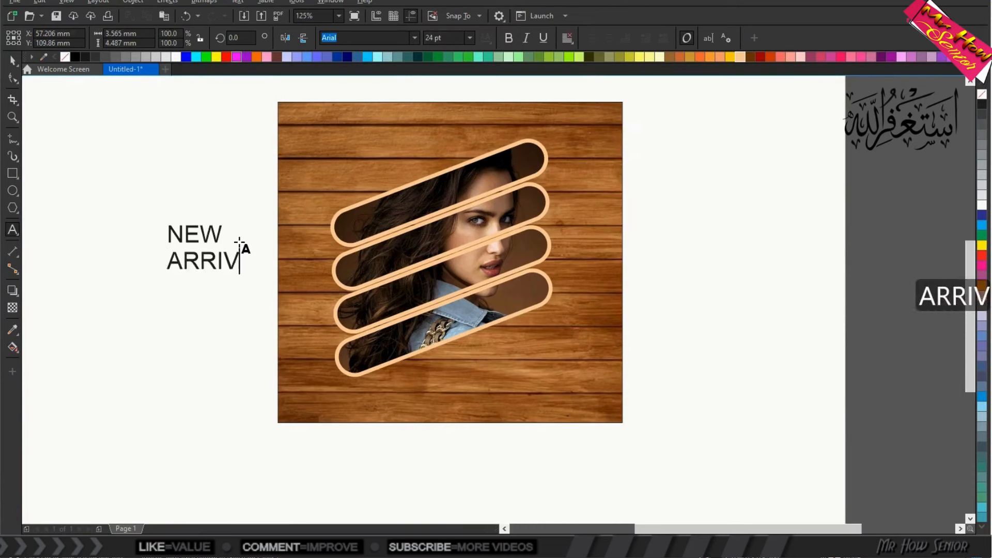
pyautogui.write('AL')
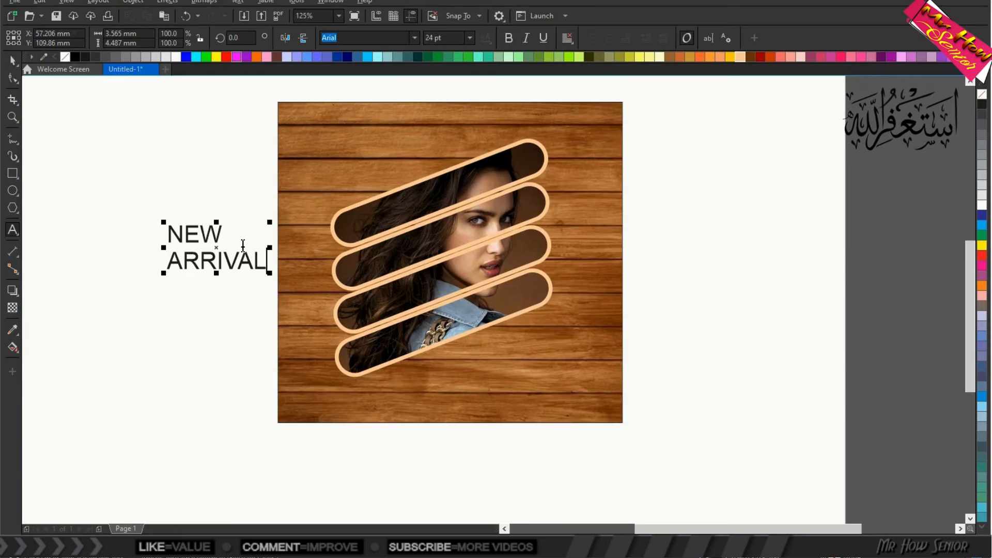
pyautogui.click(13, 61)
pyautogui.moveTo(217, 249); pyautogui.dragTo(339, 142)
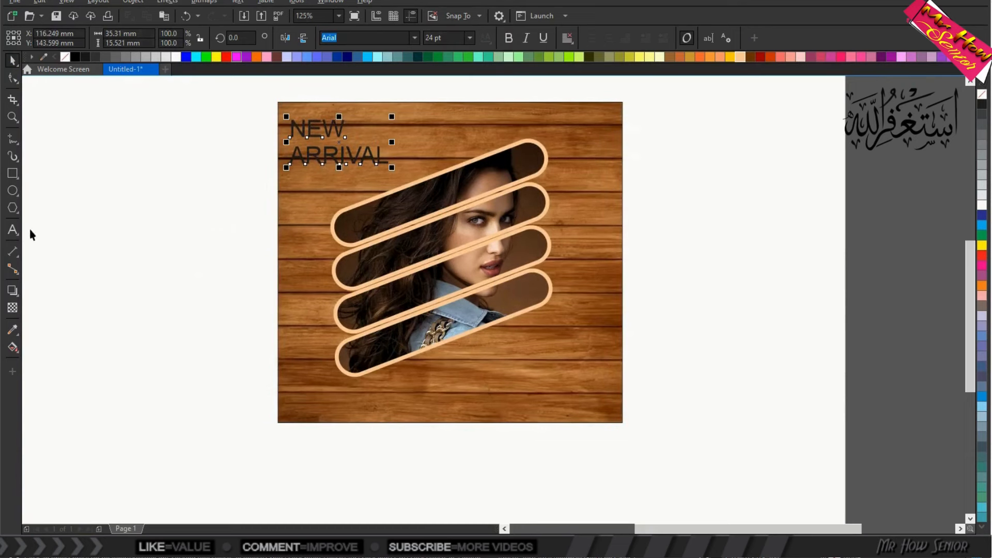
# - Add a separate text "FASHION" on the empty page area left of the wood background
pyautogui.click(12, 230)
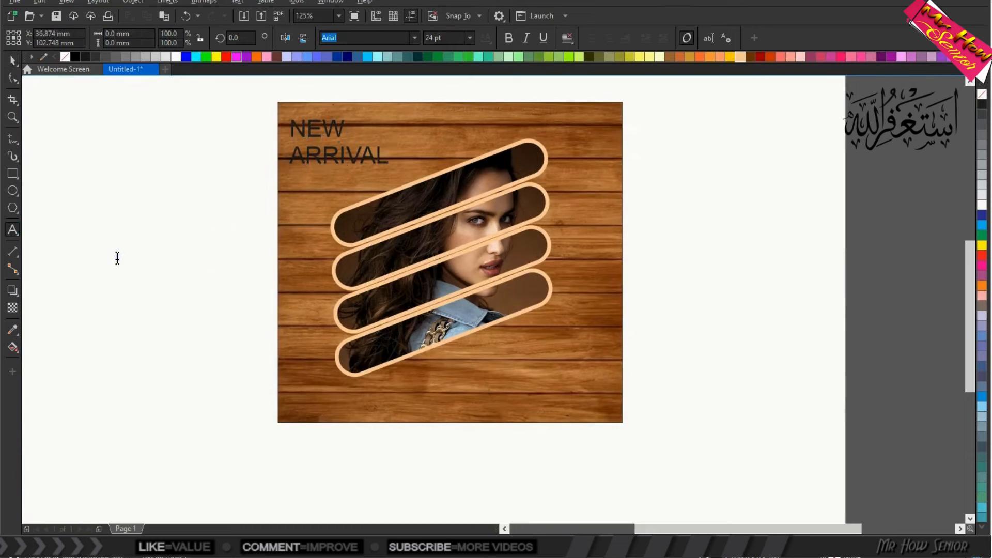
pyautogui.click(154, 288)
pyautogui.write('F')
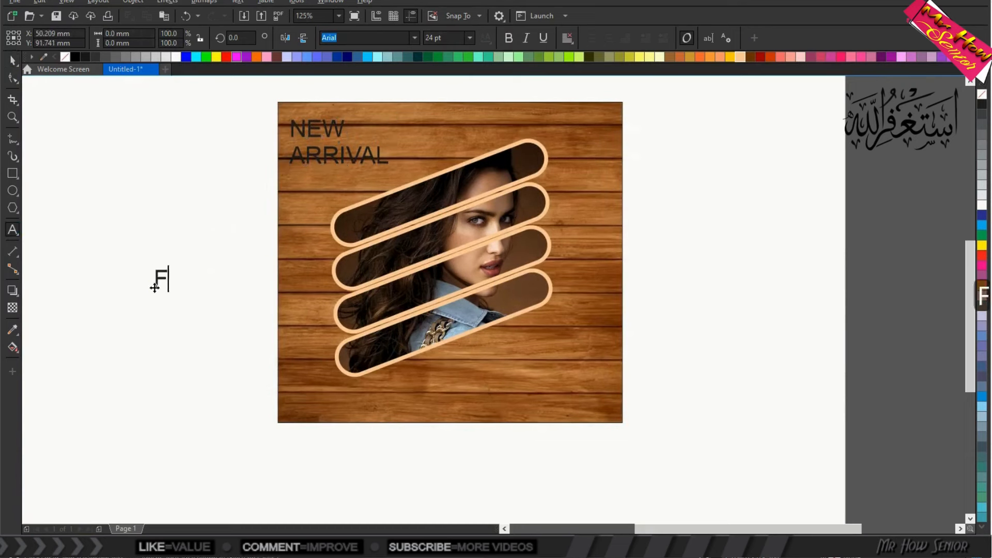
pyautogui.write('ASHION')
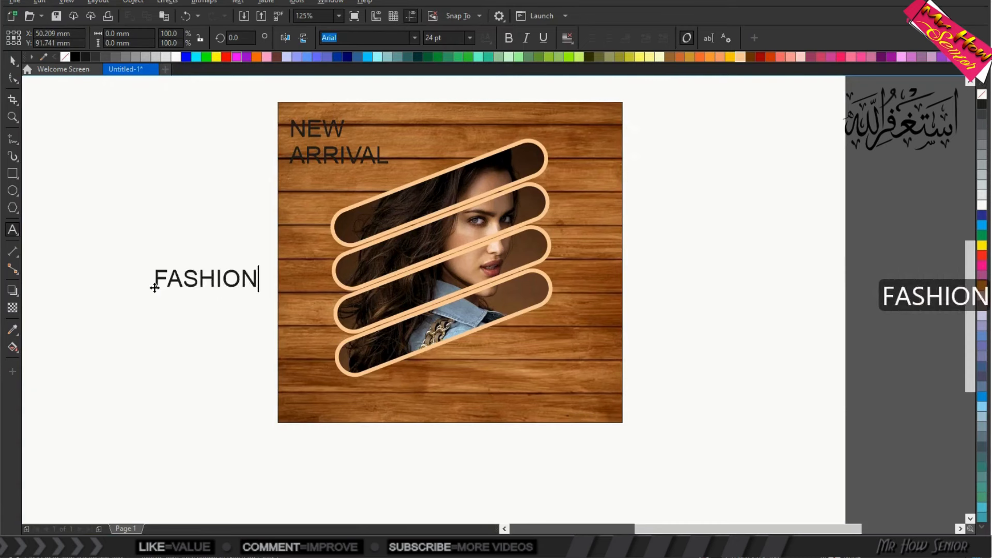
pyautogui.press('Escape')
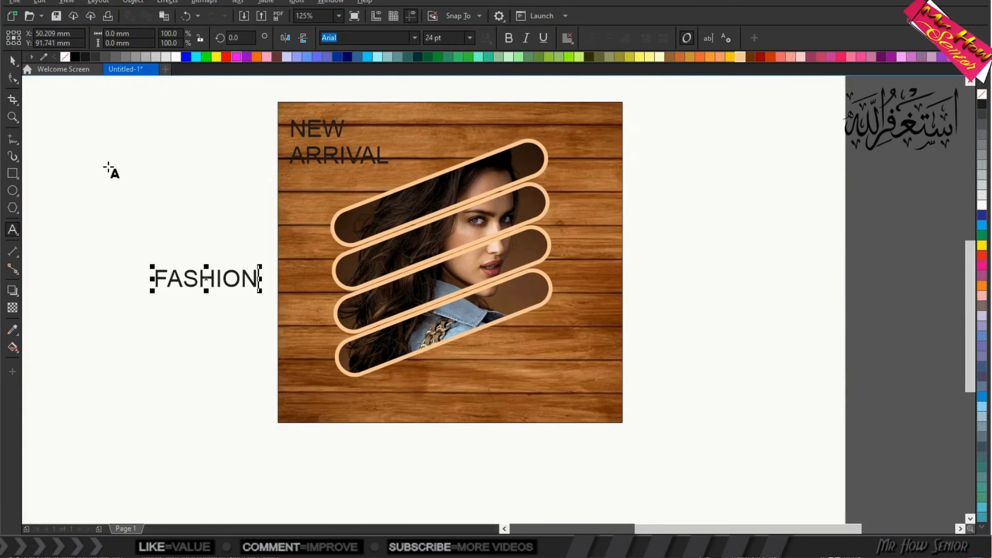
# - Insert "2024" on its own line above "FASHION" and move the text to the lower-right corner of the wood background
pyautogui.press('Right')
pyautogui.press('Up')
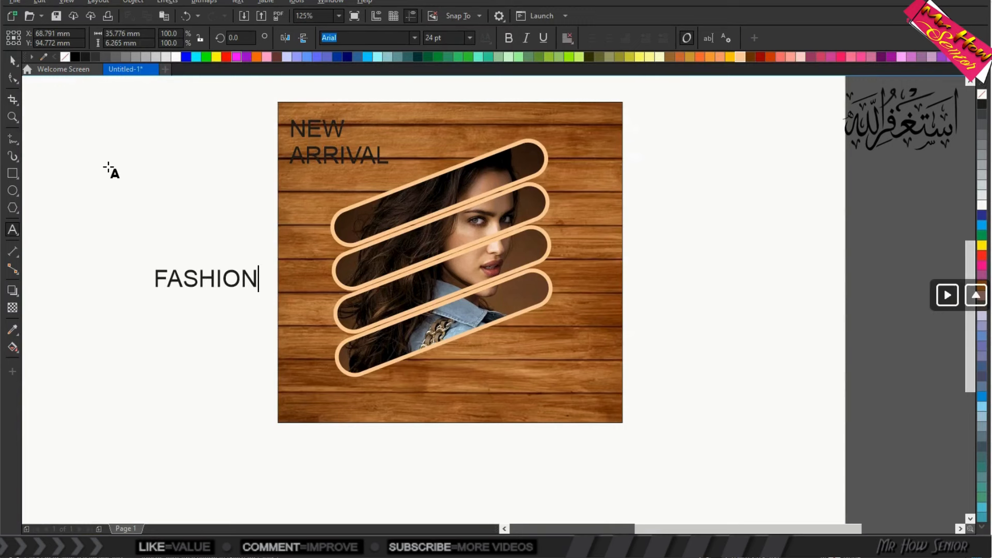
pyautogui.press('Left')
pyautogui.press('Left')
pyautogui.press('Left')
pyautogui.press('Left')
pyautogui.press('Left')
pyautogui.press('Left')
pyautogui.press('Left')
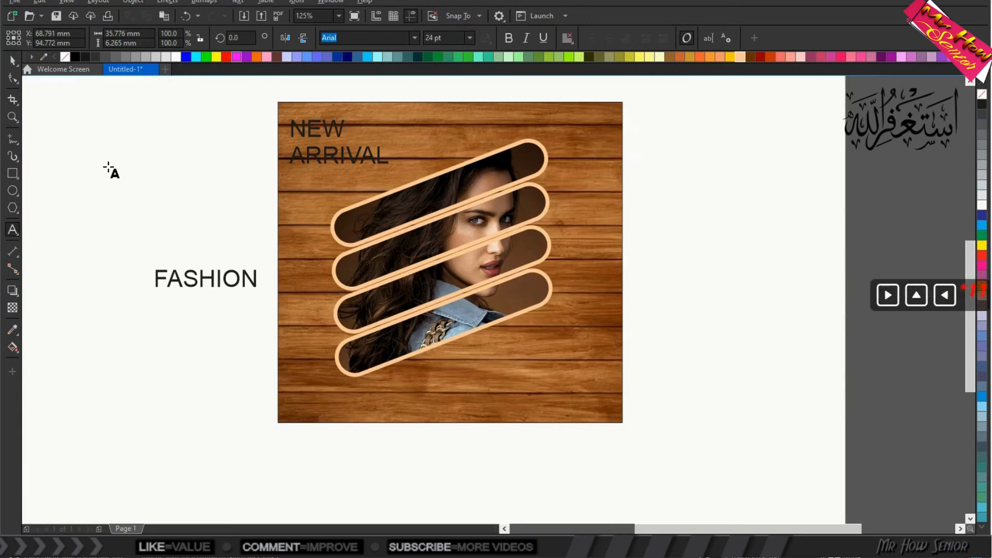
pyautogui.write('202')
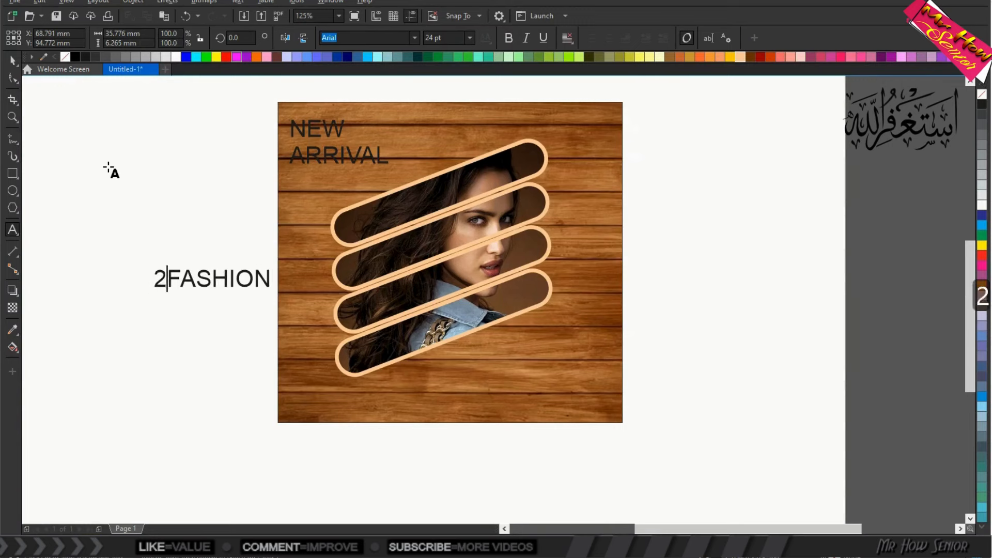
pyautogui.write('4')
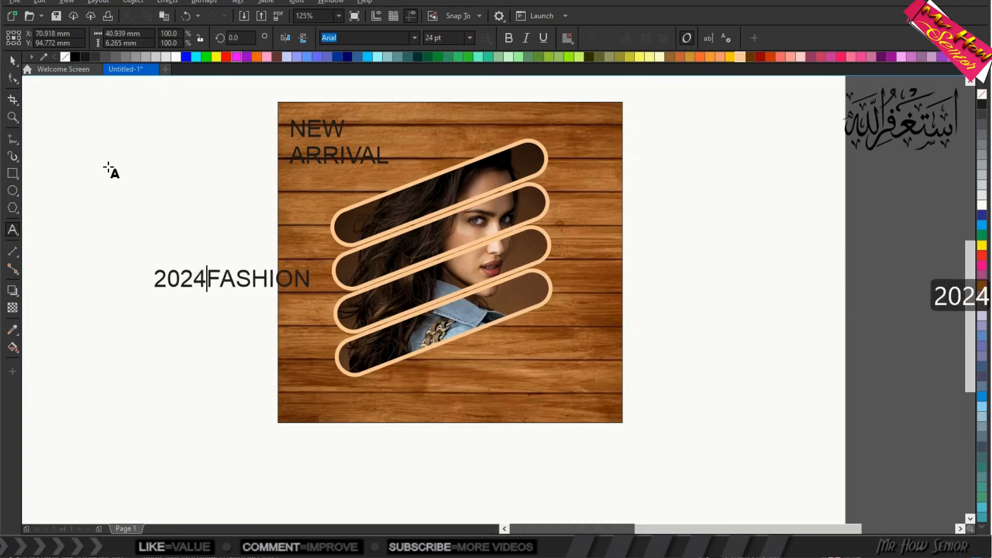
pyautogui.press('Return')
pyautogui.click(12, 60)
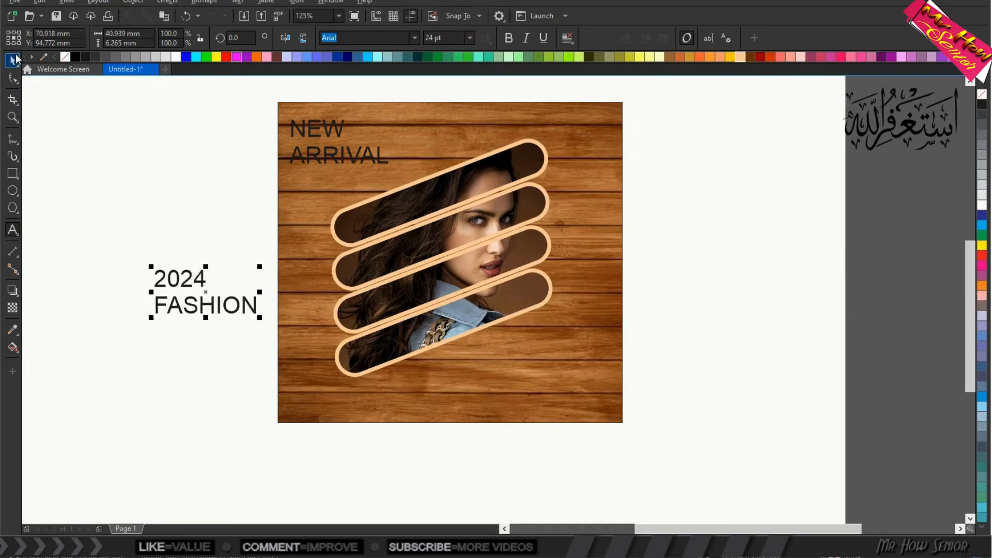
pyautogui.moveTo(206, 292); pyautogui.dragTo(554, 370)
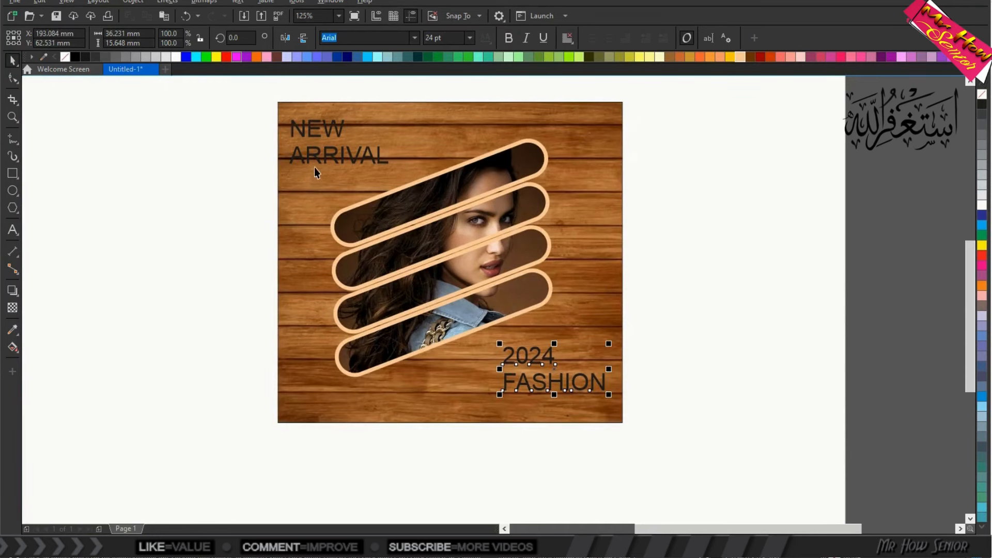
# - Add the text "Instagram Post" on the empty page area left of the wood background
pyautogui.click(13, 227)
pyautogui.click(123, 248)
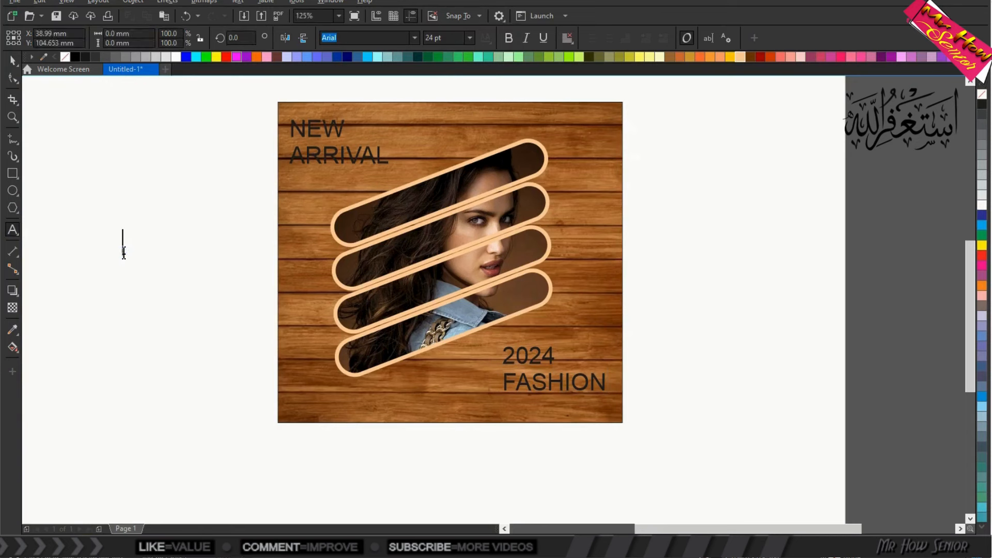
pyautogui.write('Inst')
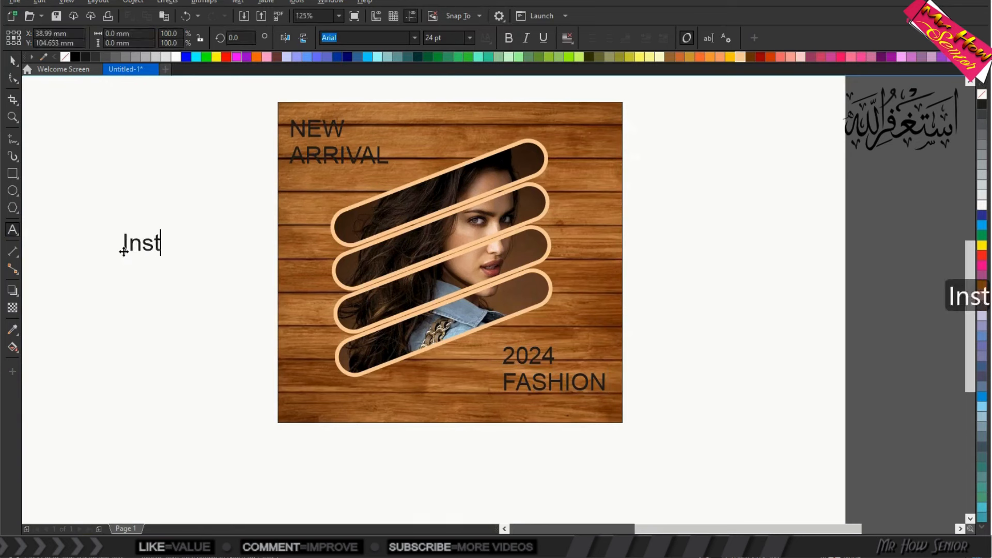
pyautogui.write('agra')
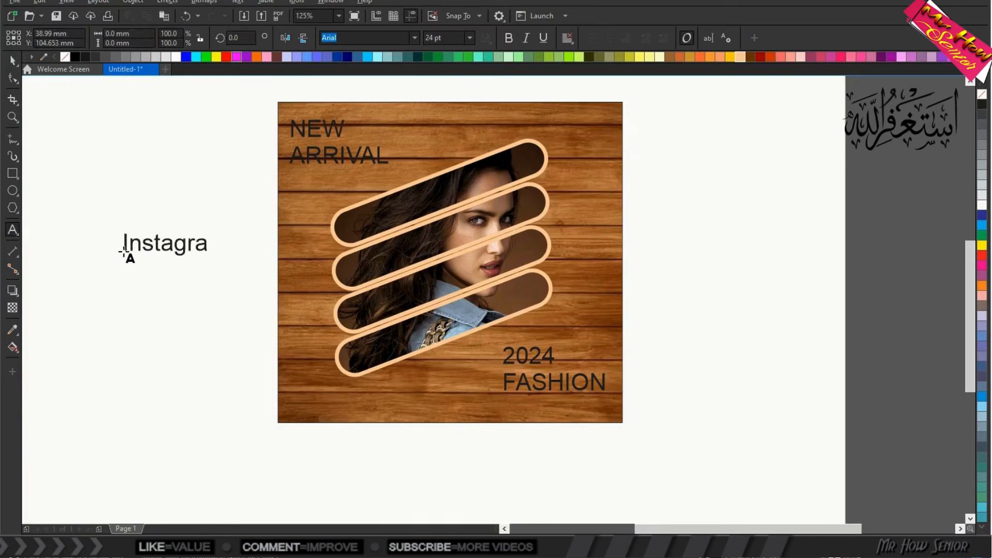
pyautogui.write('m Post')
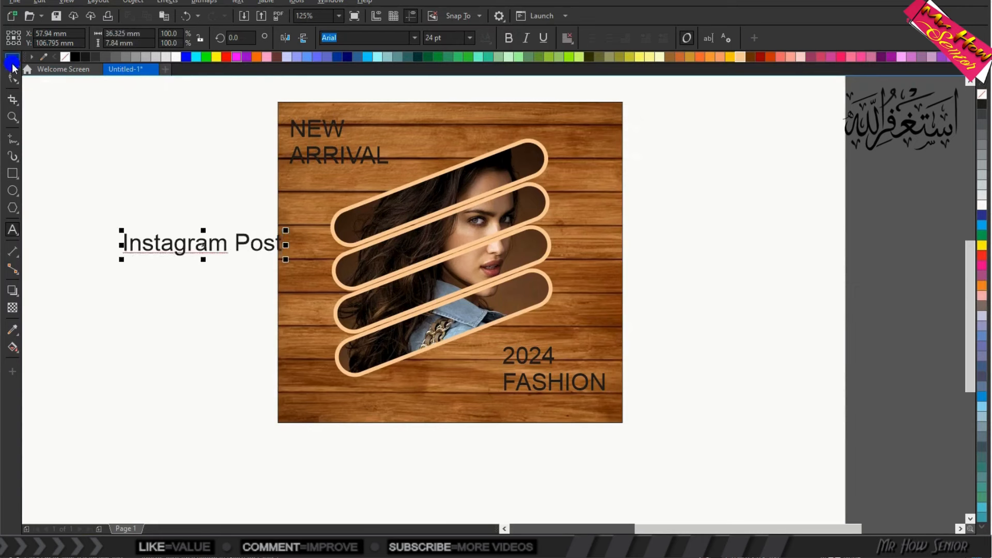
# - Fill the "Instagram Post" text with white and move it onto the wood background just below "ARRIVAL"
pyautogui.click(13, 60)
pyautogui.click(179, 55)
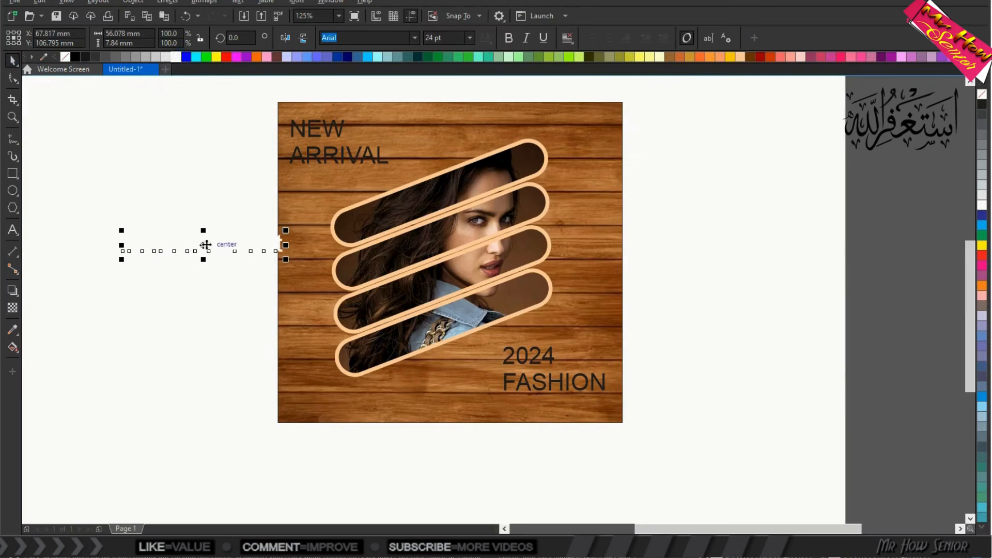
pyautogui.moveTo(204, 245); pyautogui.dragTo(384, 187)
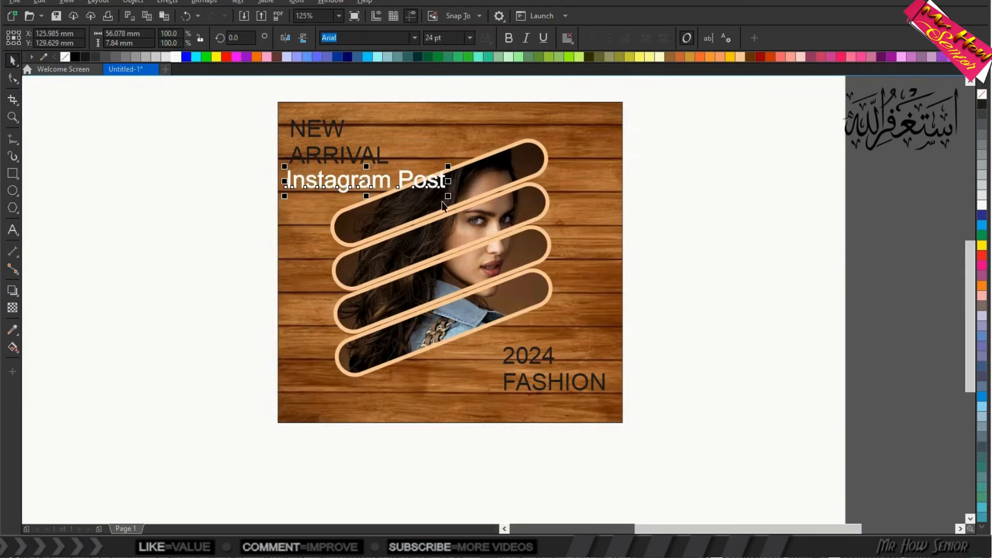
# - Scale the "Instagram Post" text down to about 15 pt and place it directly under "ARRIVAL", matching that word's width
pyautogui.moveTo(448, 198); pyautogui.dragTo(389, 197)
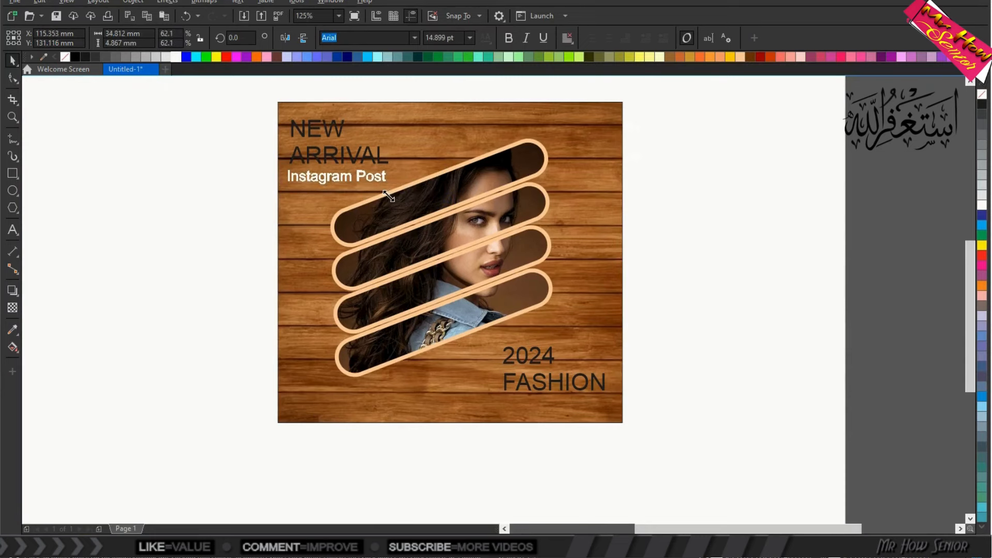
pyautogui.scroll(2, 342, 161)
pyautogui.click(329, 191)
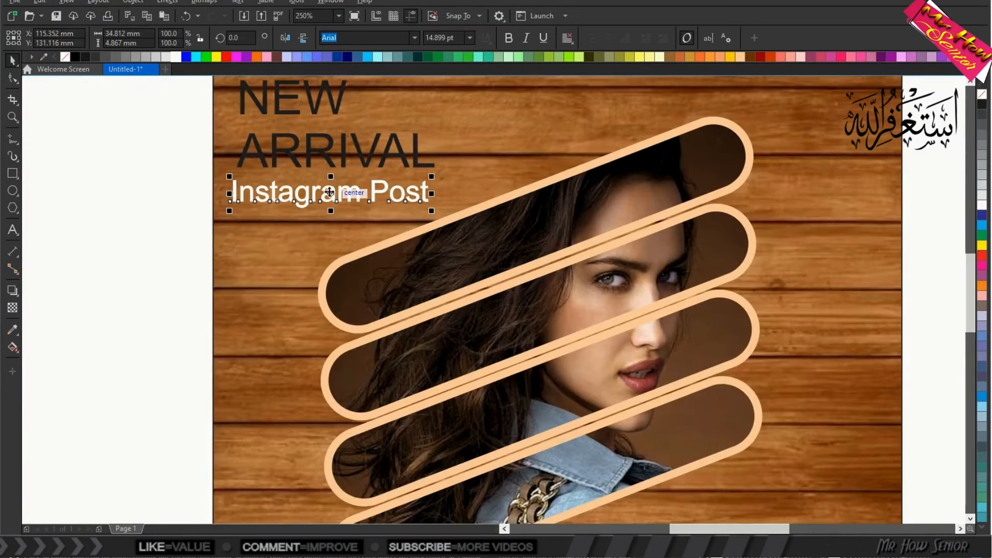
pyautogui.moveTo(330, 191); pyautogui.dragTo(334, 188)
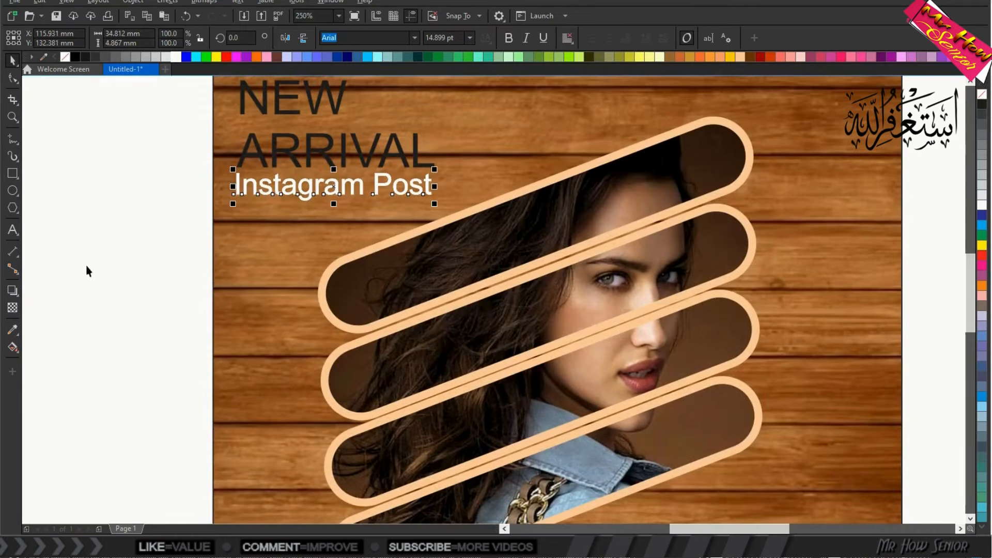
# - Add a second line reading "Design" to the "Instagram Post" text
pyautogui.click(11, 231)
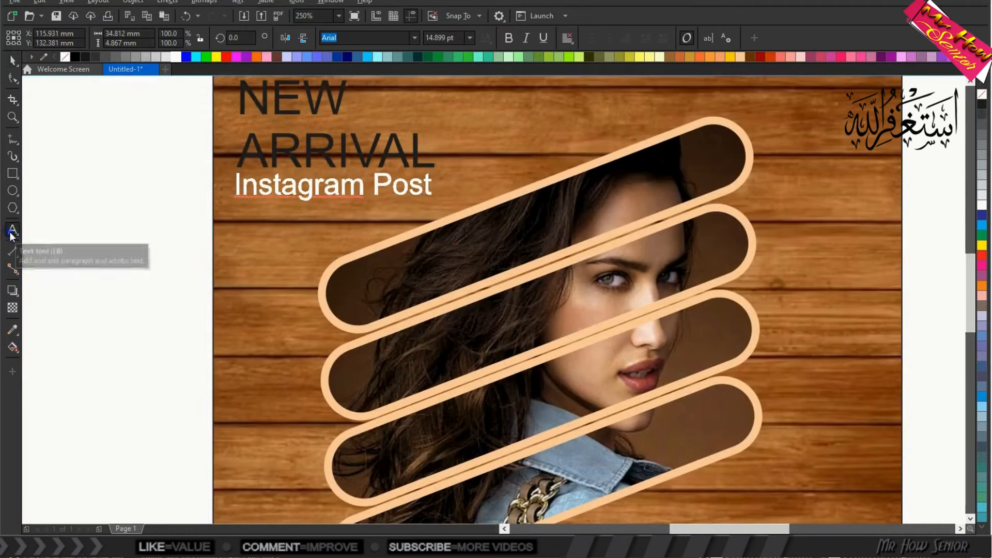
pyautogui.press('Return')
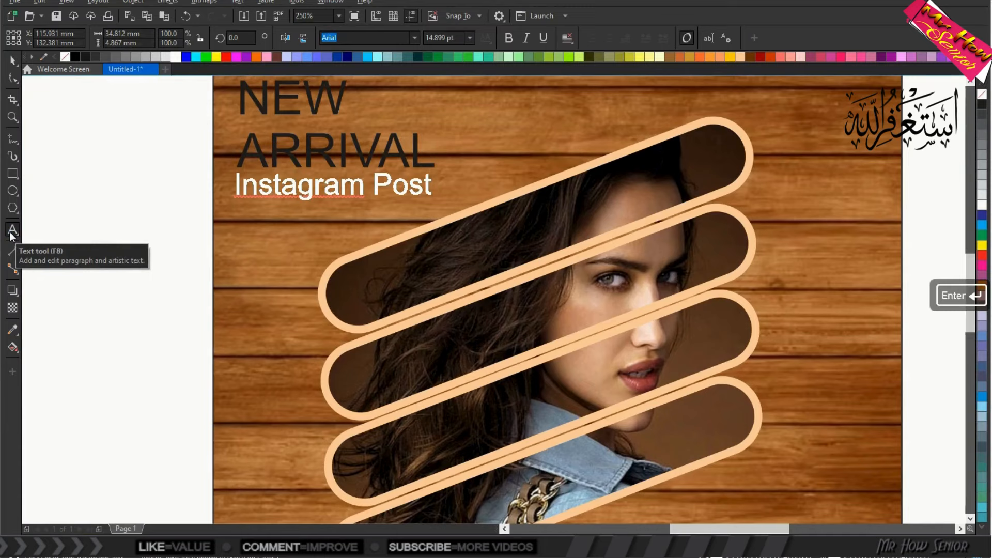
pyautogui.write('Desi')
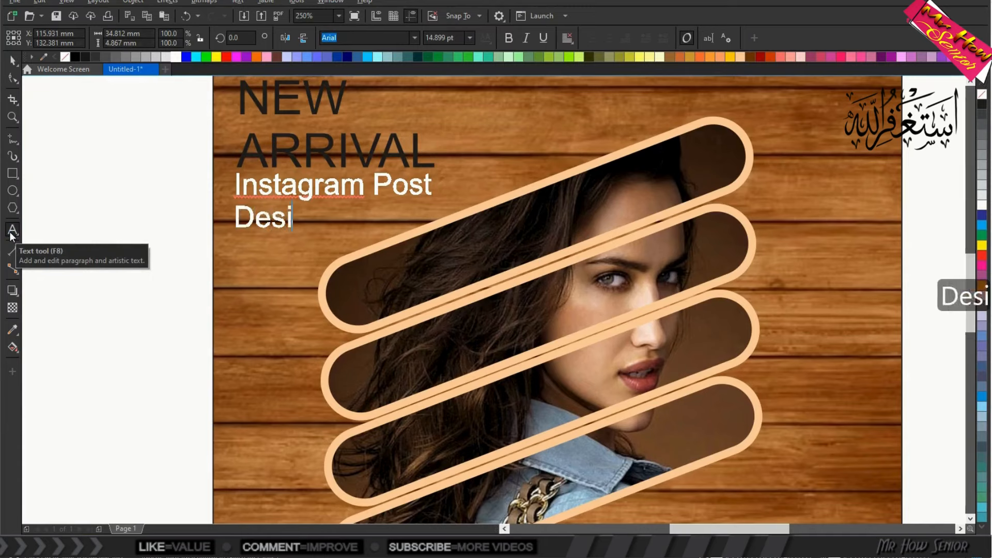
pyautogui.write('gn')
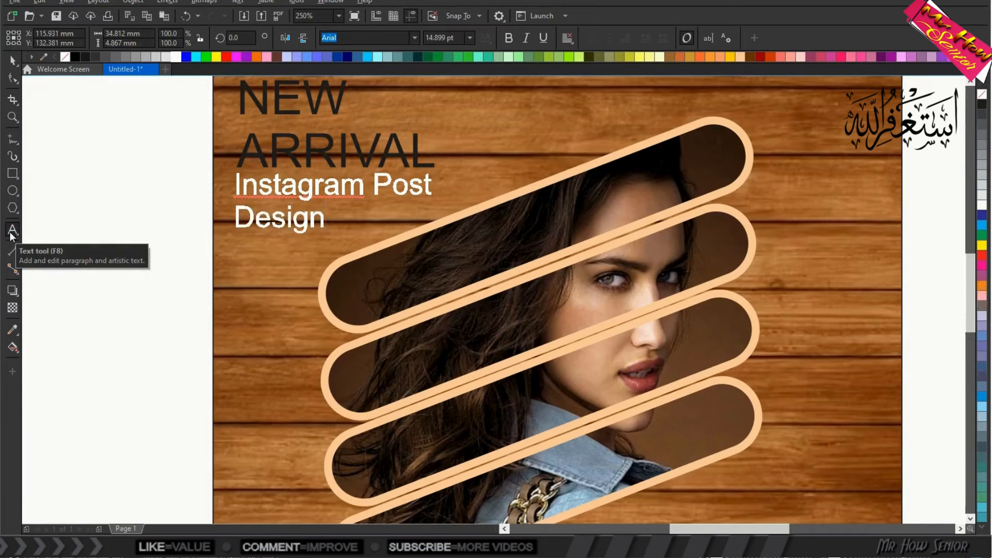
pyautogui.click(12, 60)
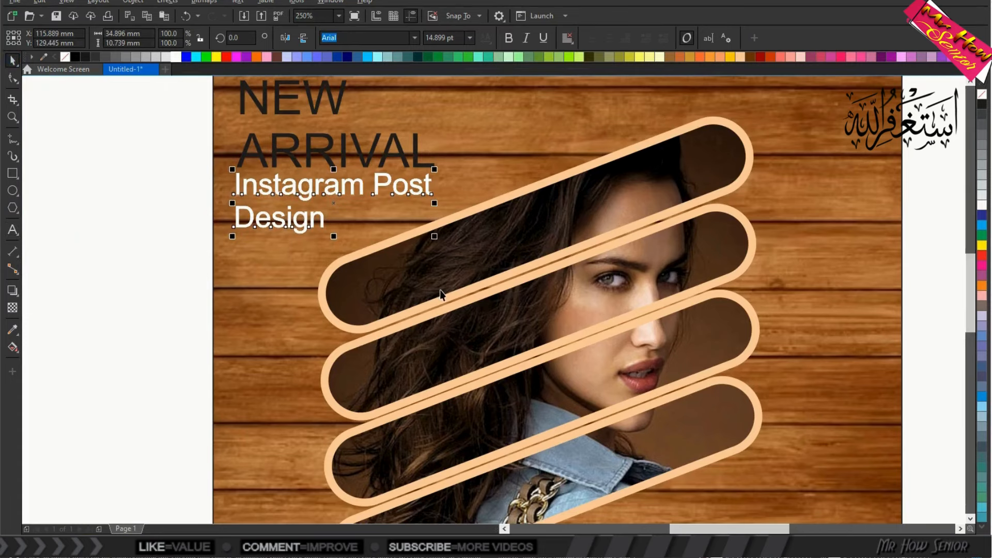
# - Break the "2024 FASHION" text apart into separate lines and make "2024" white and bold
pyautogui.scroll(-1, 439, 290)
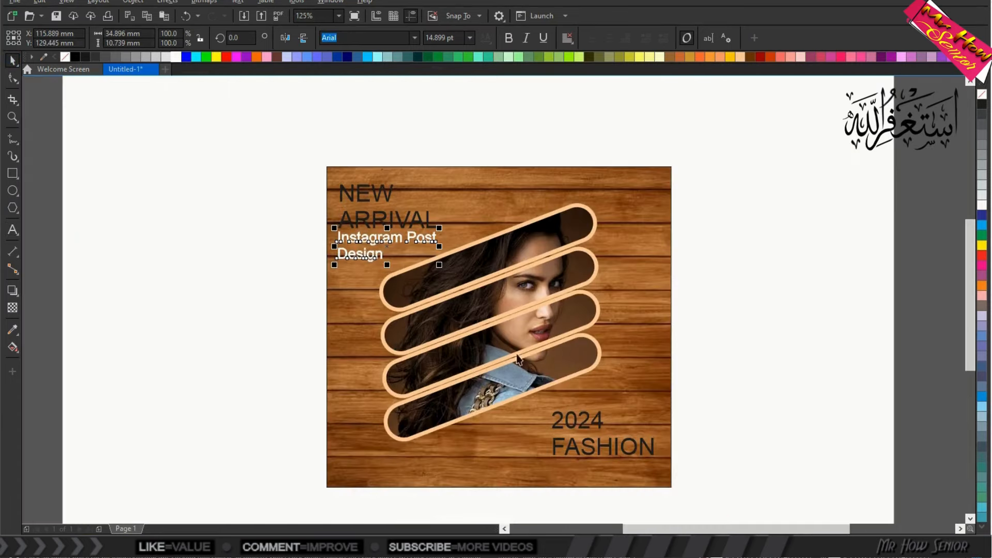
pyautogui.click(599, 426)
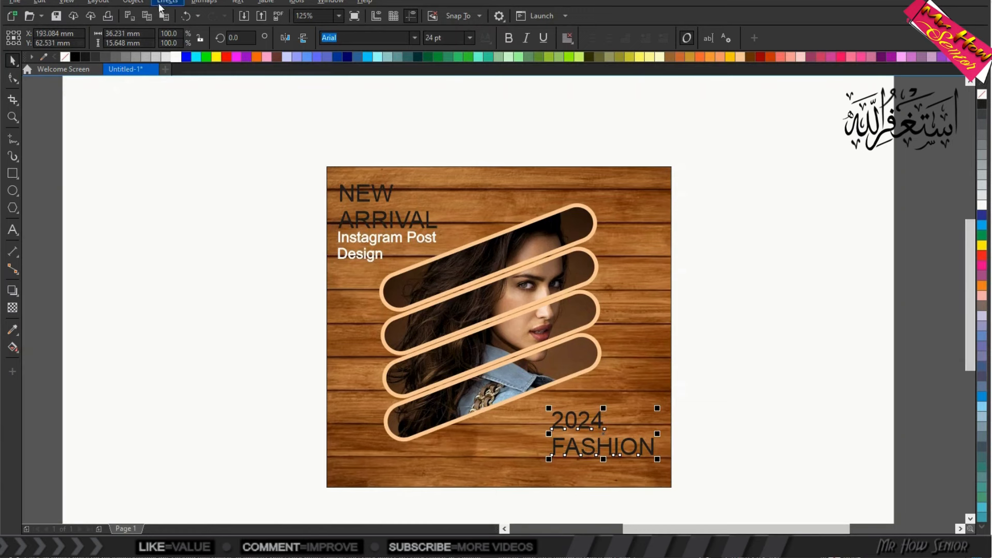
pyautogui.click(134, 2)
pyautogui.click(182, 274)
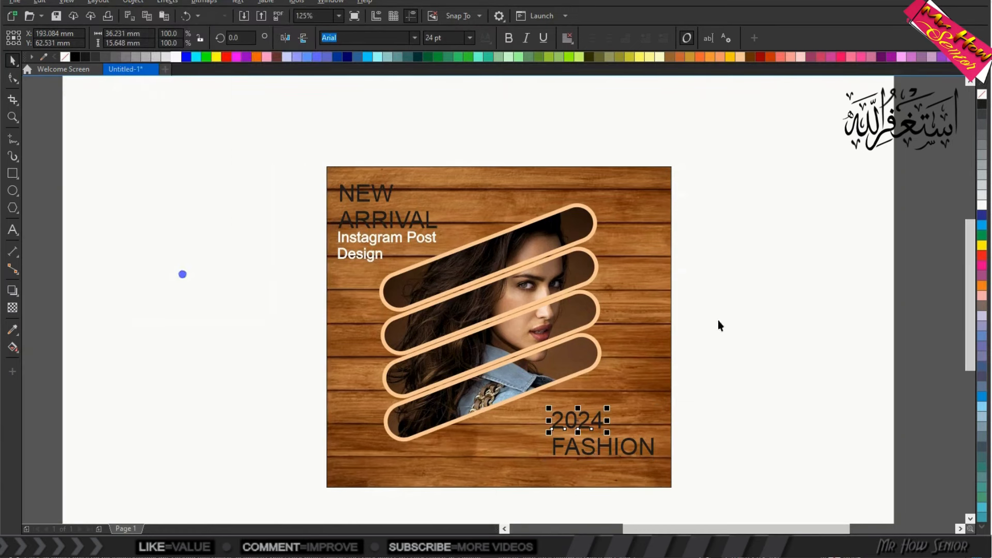
pyautogui.click(179, 59)
pyautogui.click(508, 40)
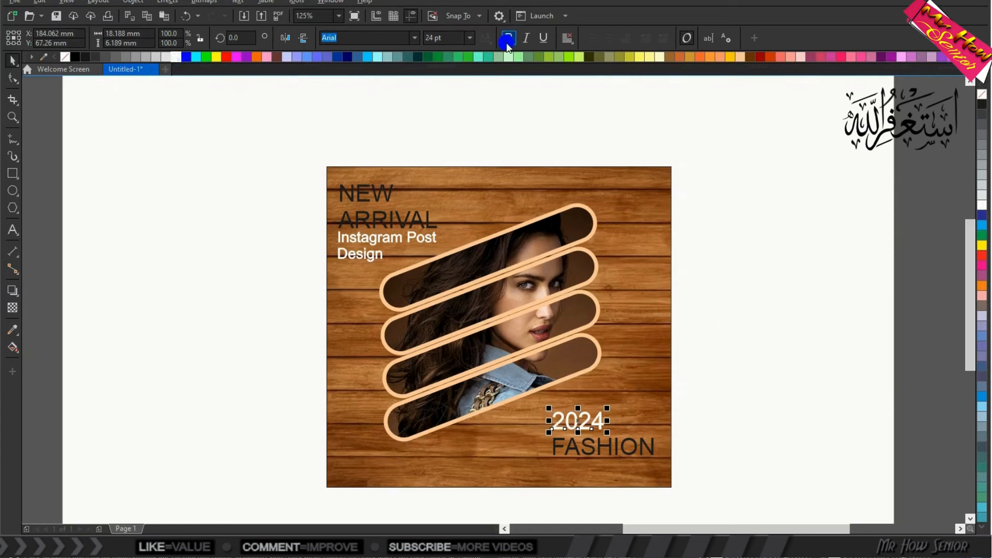
pyautogui.click(247, 271)
# - Fill "FASHION" with the same light peach as the pill outlines and make it bold
pyautogui.moveTo(690, 427); pyautogui.dragTo(541, 472)
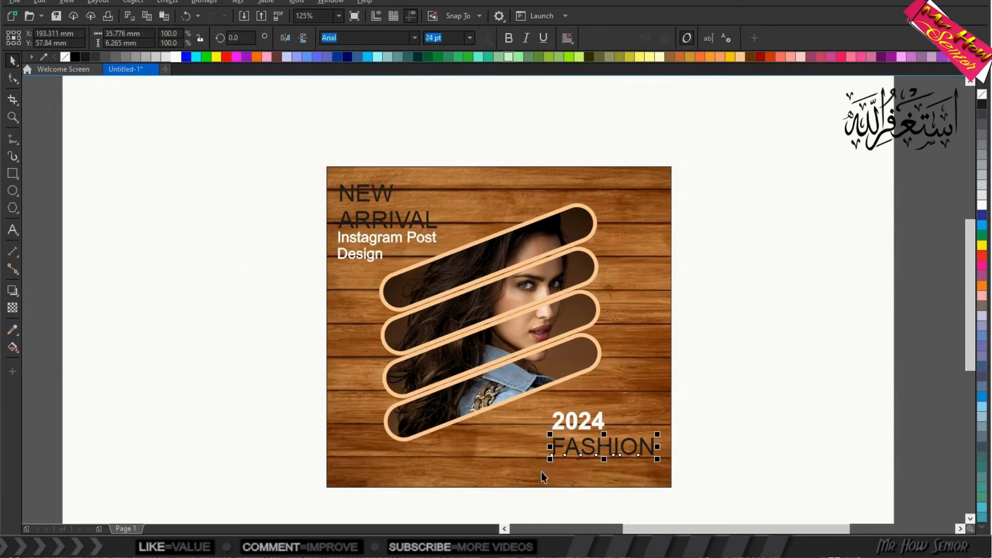
pyautogui.click(739, 61)
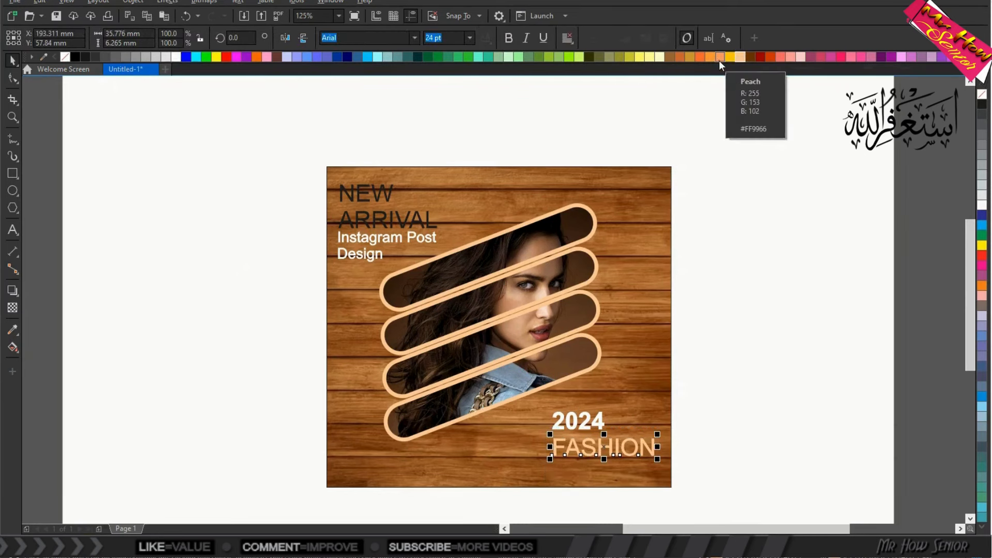
pyautogui.click(502, 36)
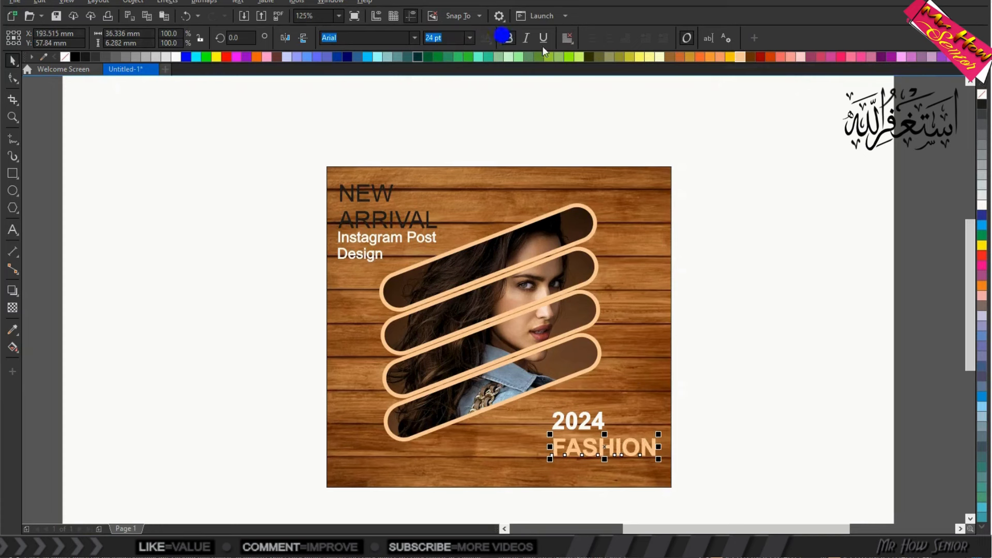
pyautogui.click(290, 358)
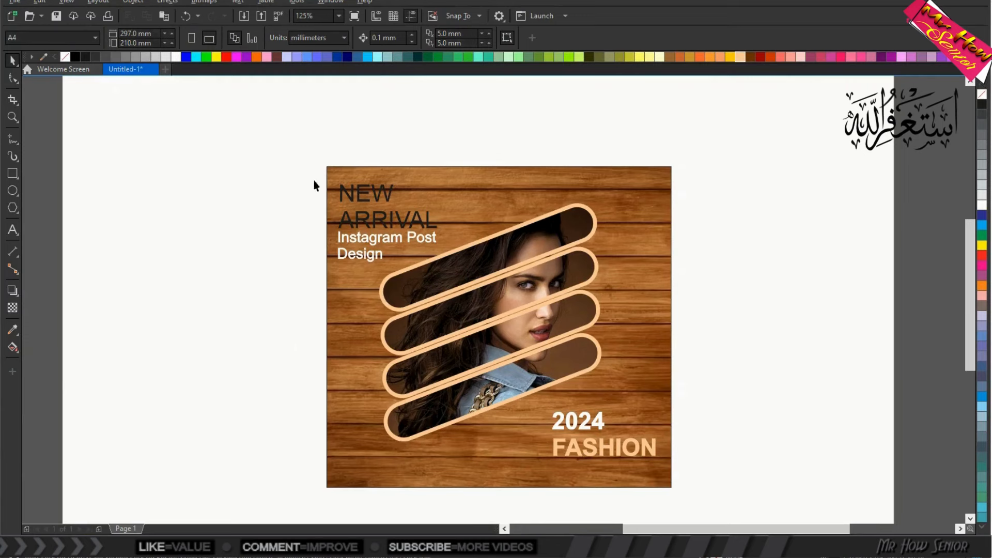
# - Break the "NEW ARRIVAL" text apart into separate lines and fill "NEW" with white
pyautogui.click(345, 193)
pyautogui.click(144, 3)
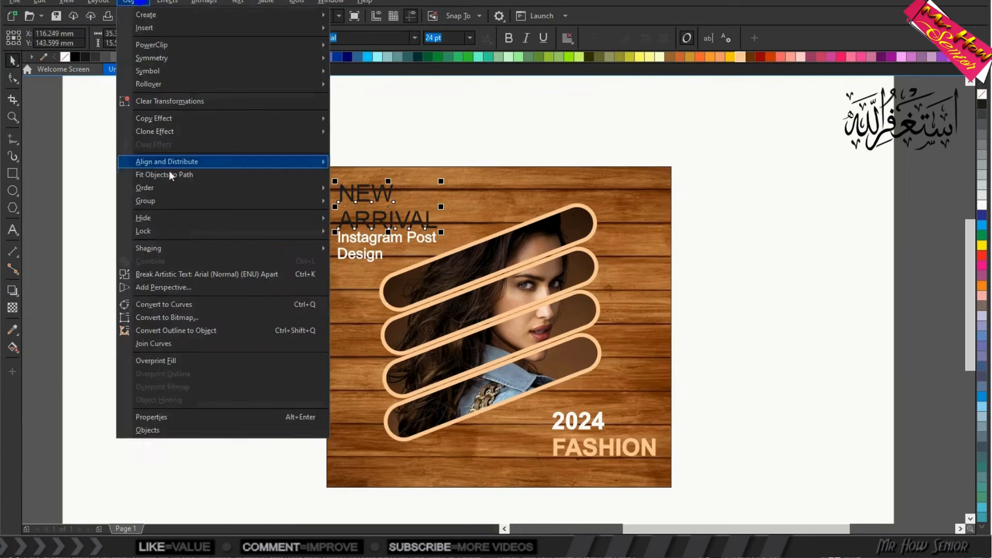
pyautogui.click(176, 273)
pyautogui.click(177, 252)
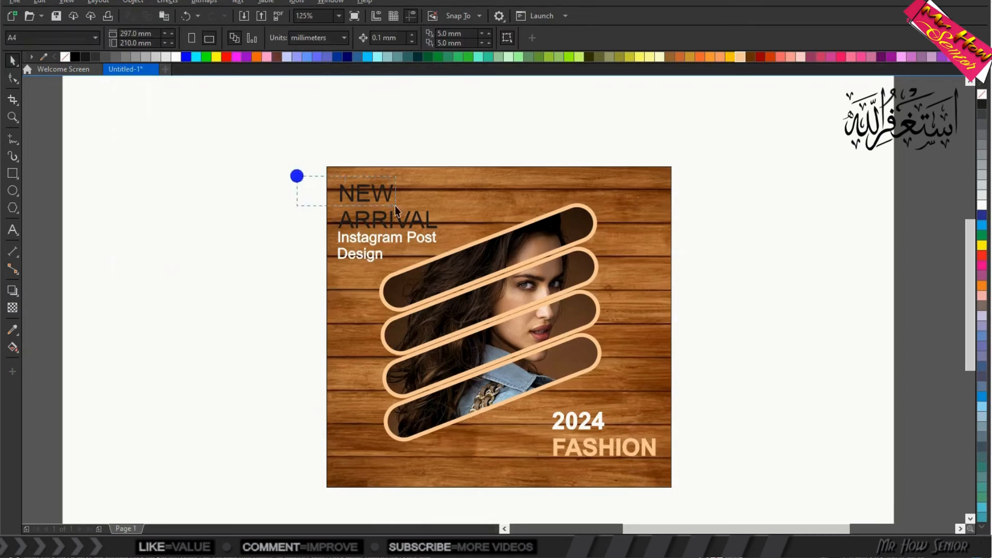
pyautogui.moveTo(296, 173); pyautogui.dragTo(408, 206)
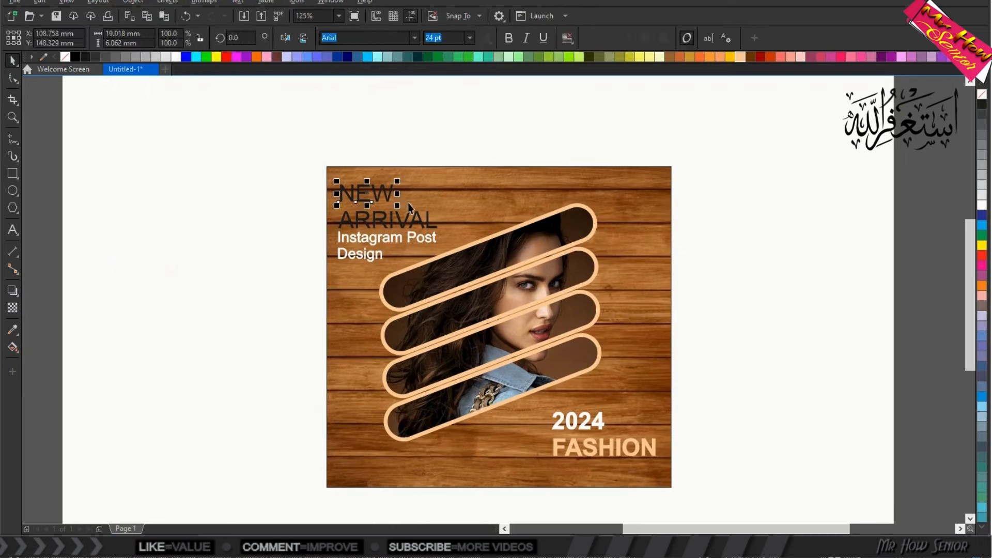
pyautogui.click(177, 57)
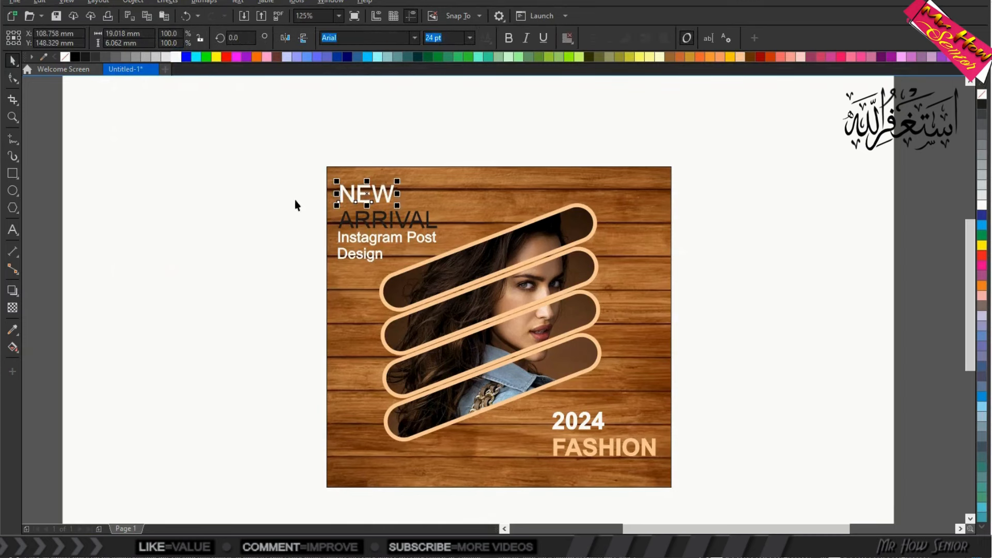
# - Fill "ARRIVAL" with the same light peach as the pill outlines
pyautogui.moveTo(305, 199); pyautogui.dragTo(462, 234)
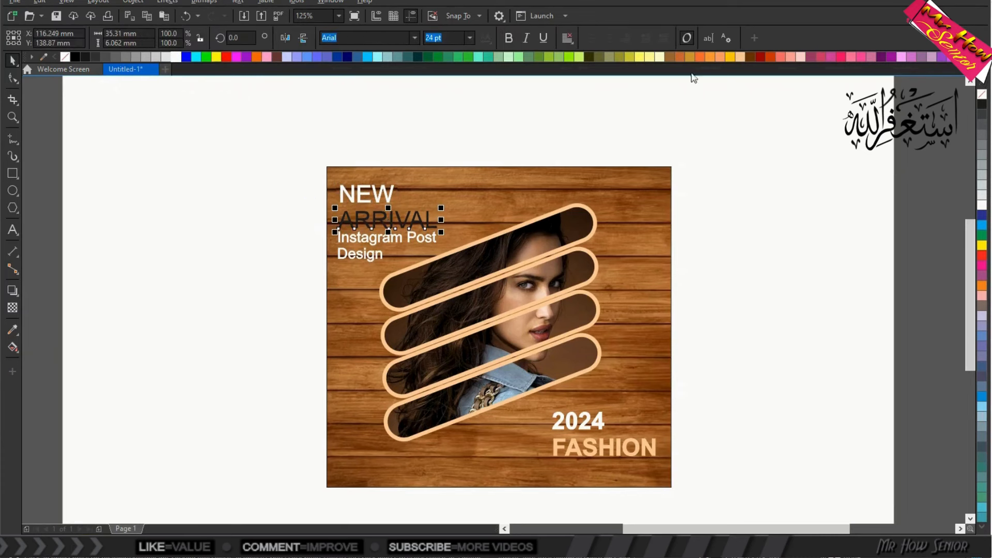
pyautogui.click(740, 57)
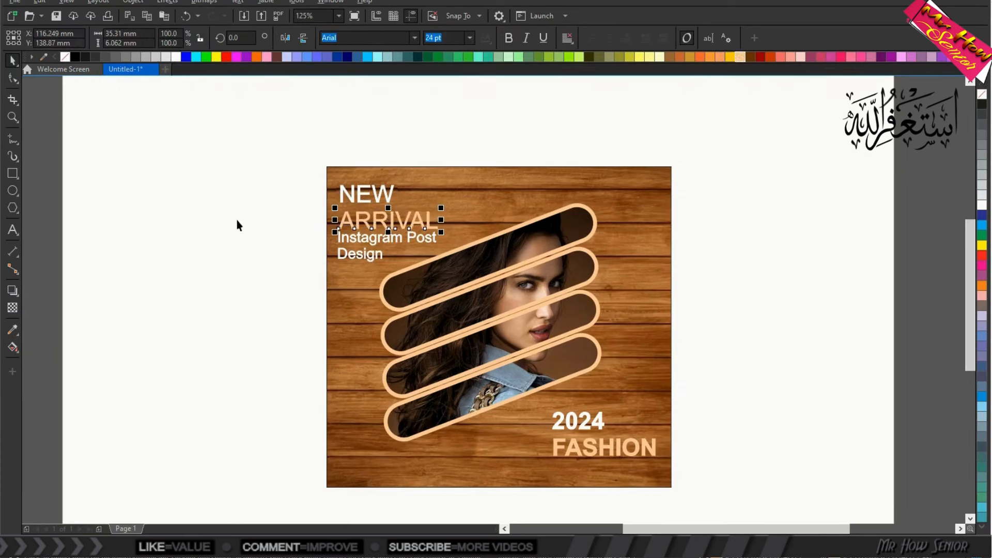
pyautogui.click(251, 207)
# - Apply a Multiply drop shadow with opacity 93 and feathering 15 to the "NEW", "ARRIVAL" and "Instagram Post Design" texts
pyautogui.moveTo(281, 179); pyautogui.dragTo(455, 268)
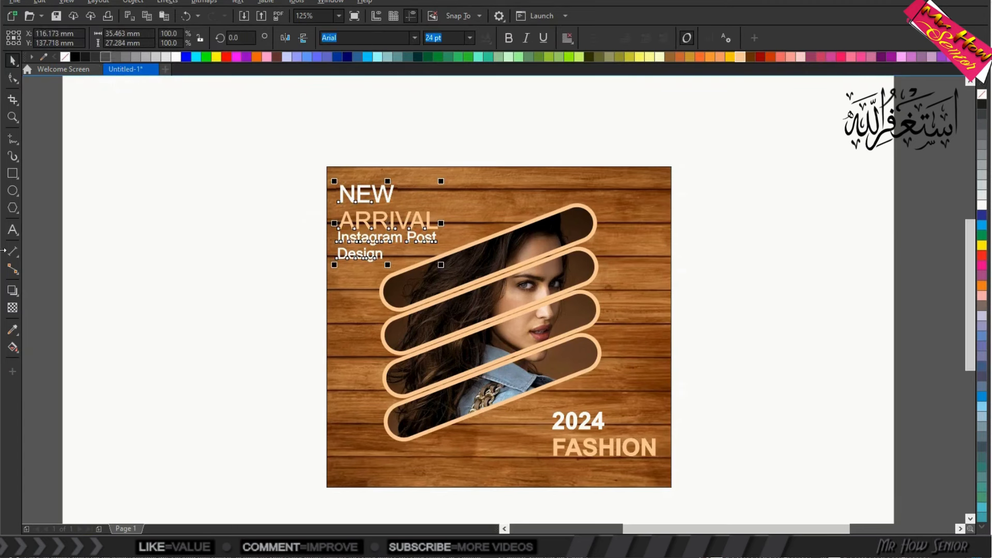
pyautogui.click(13, 290)
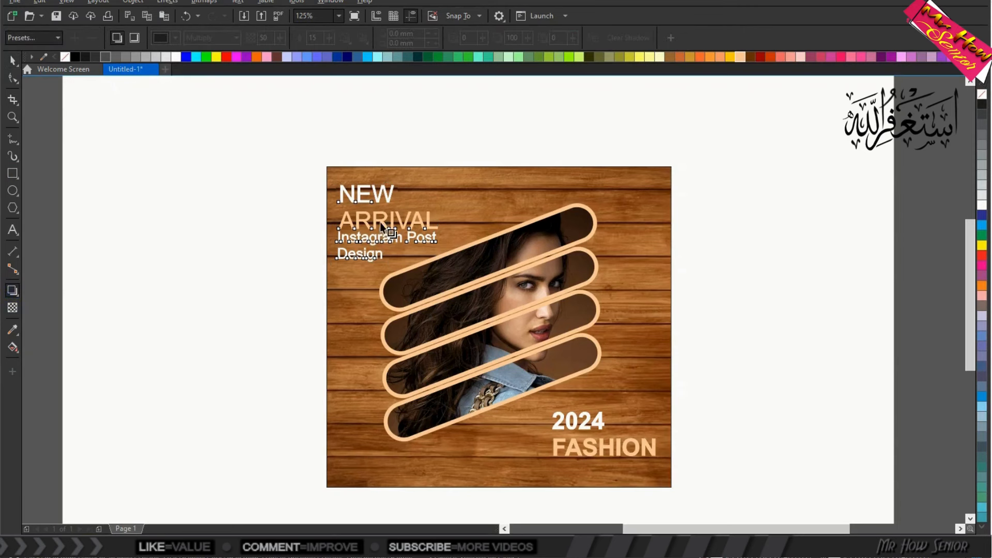
pyautogui.moveTo(389, 226); pyautogui.dragTo(431, 275)
pyautogui.scroll(1, 396, 250)
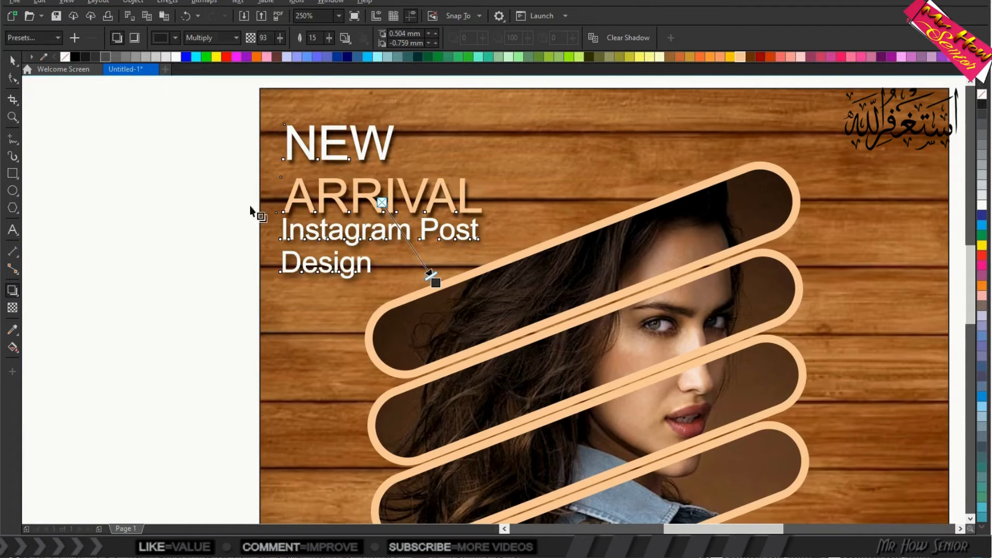
pyautogui.click(12, 61)
pyautogui.click(95, 114)
# - Scale "NEW" down to about 15 pt, keeping it just above the start of "ARRIVAL"
pyautogui.scroll(-2, 258, 191)
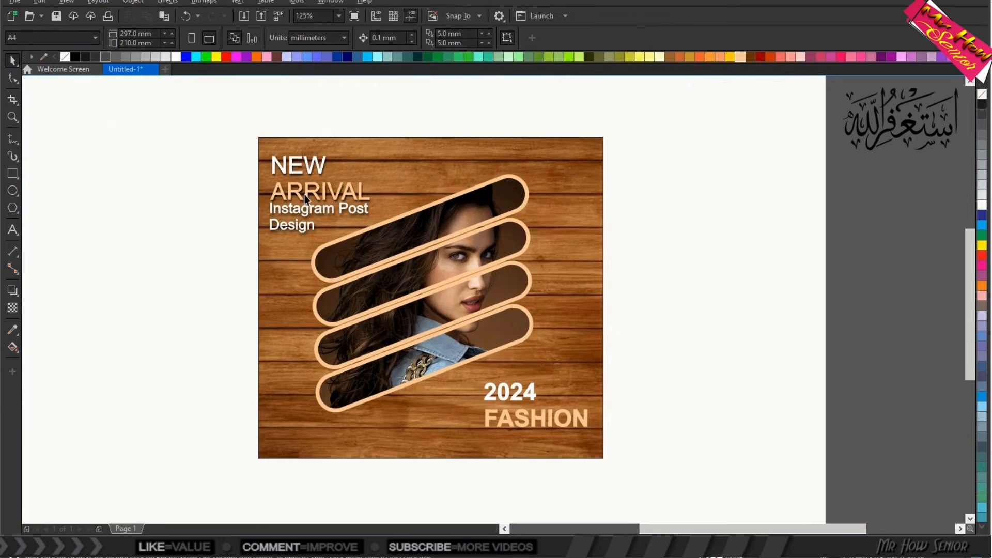
pyautogui.click(277, 166)
pyautogui.scroll(2, 278, 165)
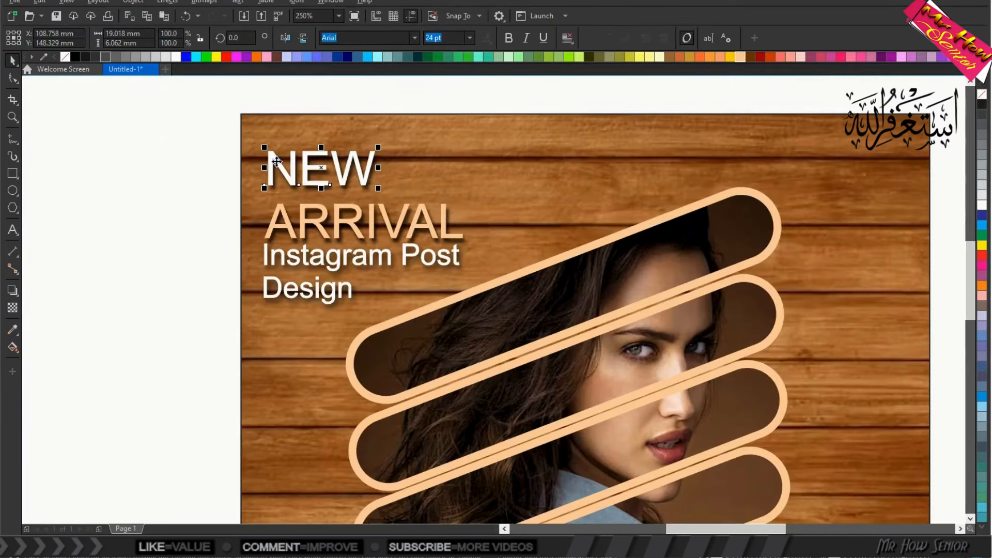
pyautogui.moveTo(379, 150); pyautogui.dragTo(306, 178)
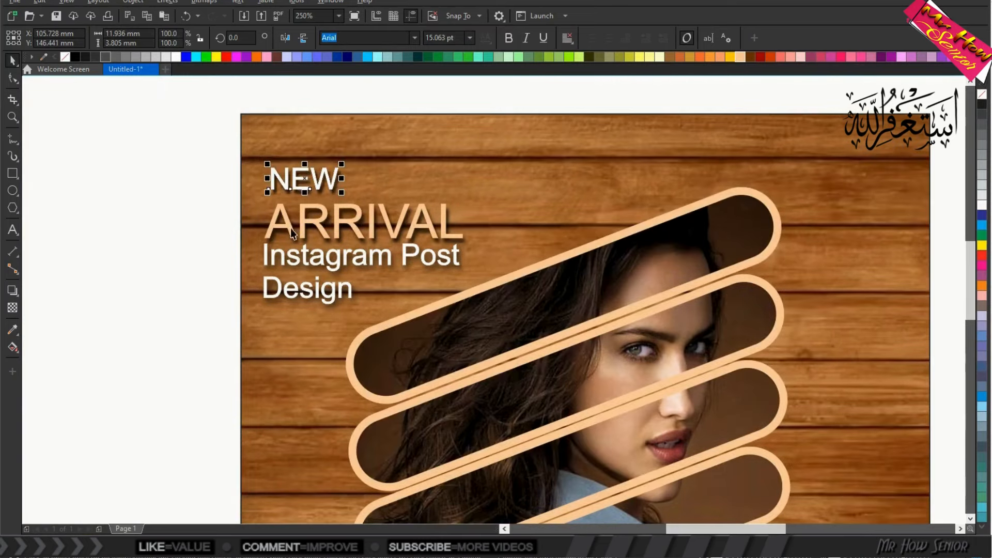
# - Nudge "ARRIVAL" up and right, and "Instagram Post Design" about 0.9 mm right, to line up their left edges with "NEW"
pyautogui.click(291, 228)
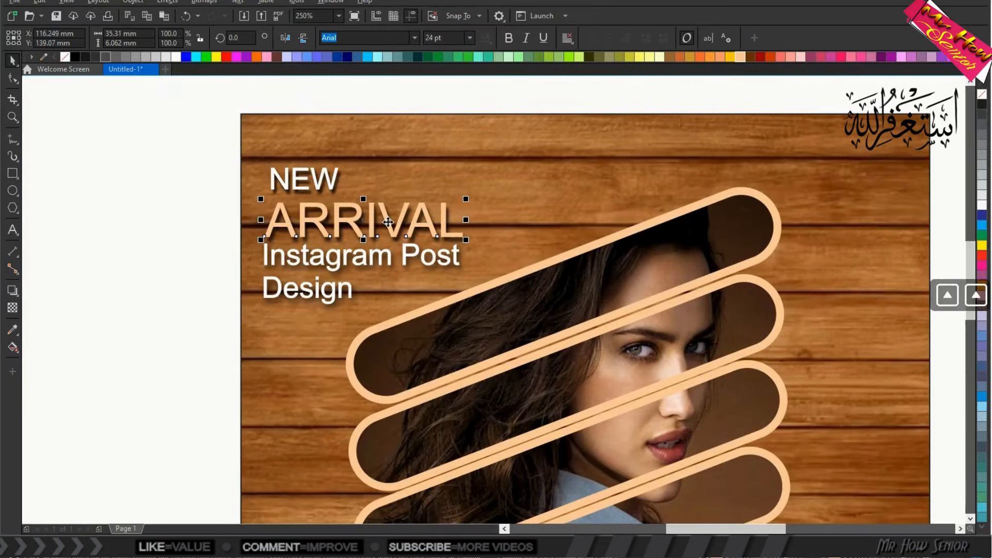
pyautogui.click(300, 258)
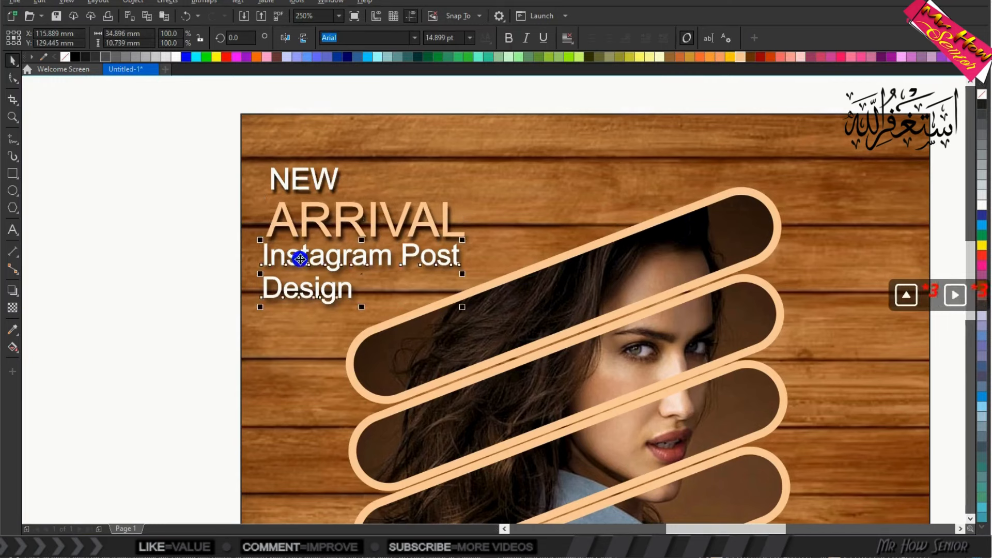
pyautogui.press('Right')
pyautogui.press('Right')
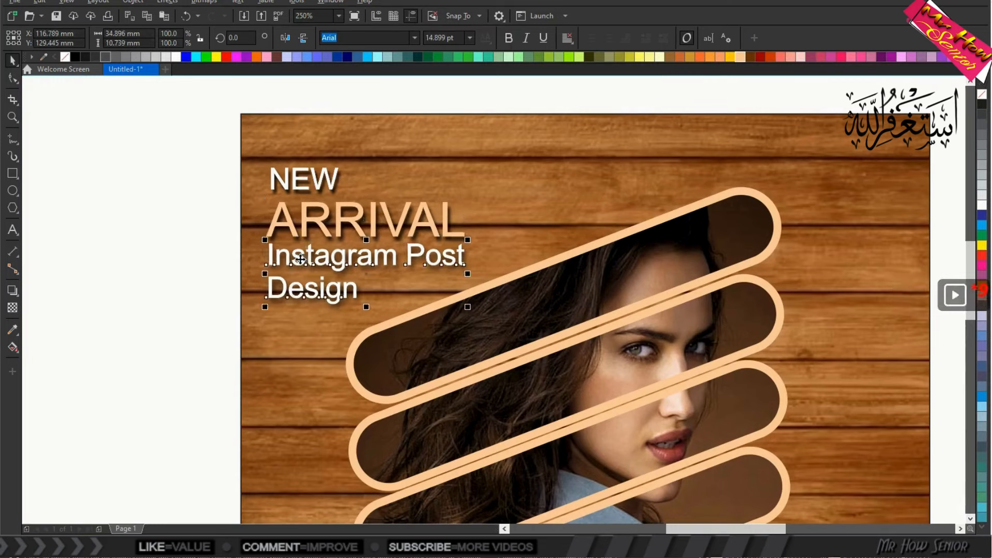
pyautogui.click(149, 241)
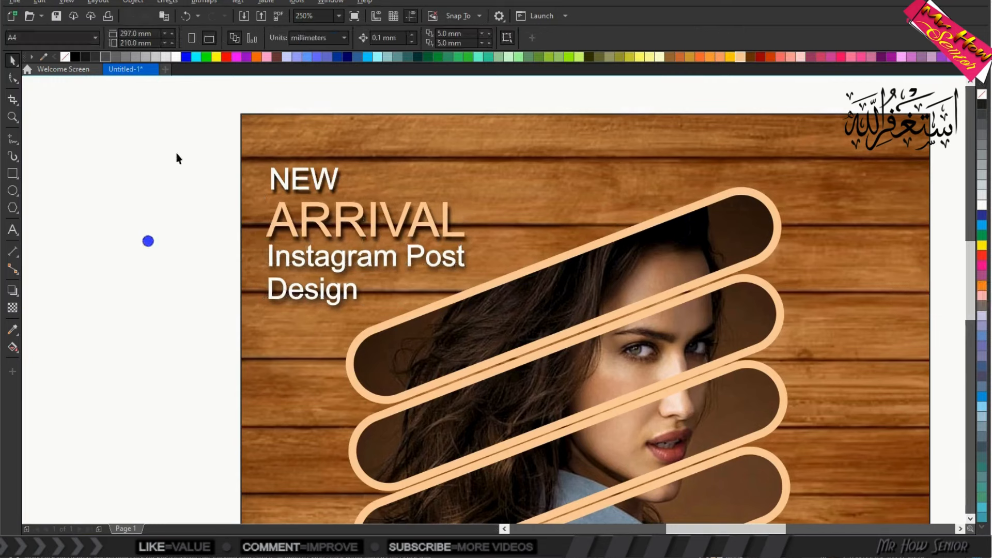
# - Move the "NEW", "ARRIVAL" and "Instagram Post Design" text block together up by about 4.7 mm and slightly left
pyautogui.moveTo(183, 145); pyautogui.dragTo(512, 322)
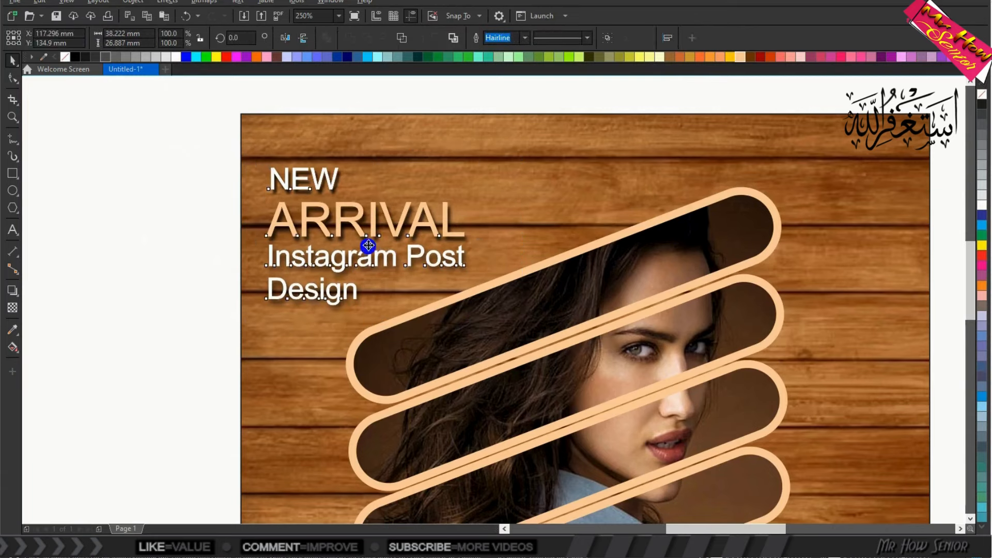
pyautogui.moveTo(368, 248); pyautogui.dragTo(365, 219)
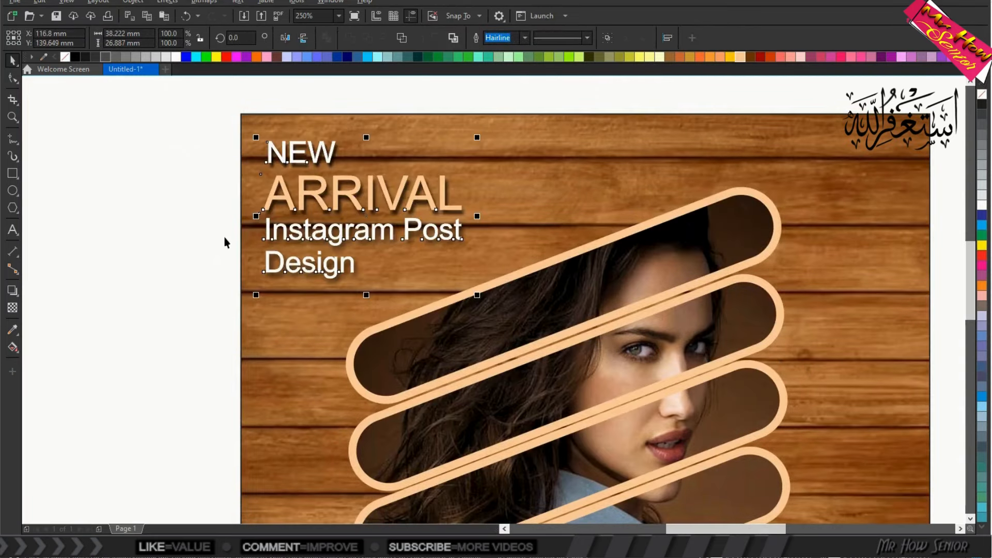
pyautogui.click(223, 237)
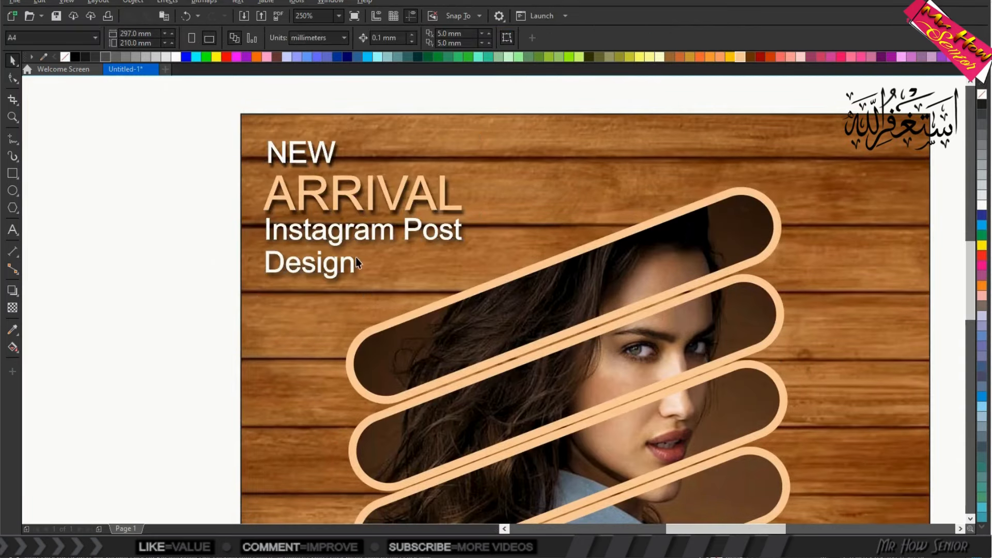
# - Scale "2024" and "FASHION" together up to about 32.75 pt, extending them toward the lower left within the wood background
pyautogui.scroll(-4, 355, 257)
pyautogui.scroll(2, 456, 354)
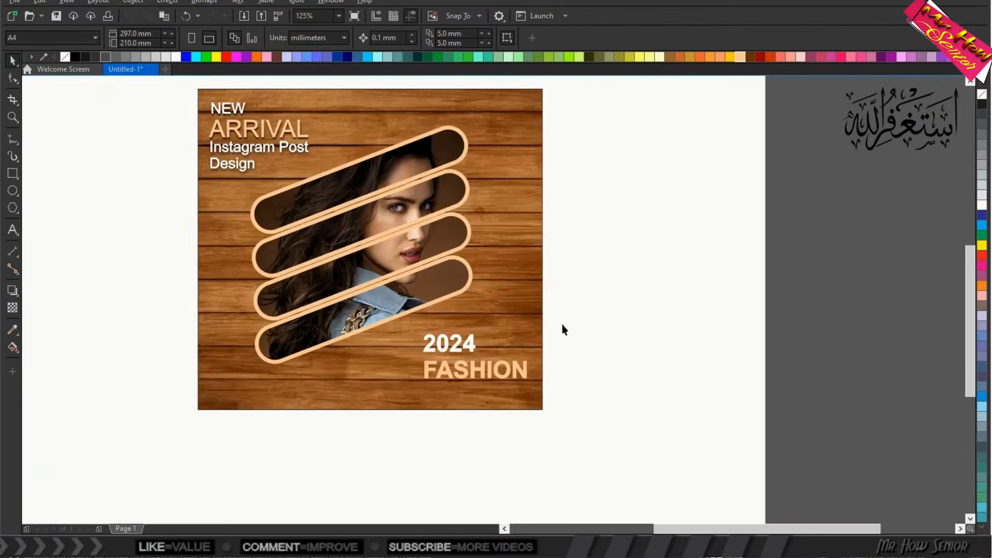
pyautogui.moveTo(575, 326); pyautogui.dragTo(382, 397)
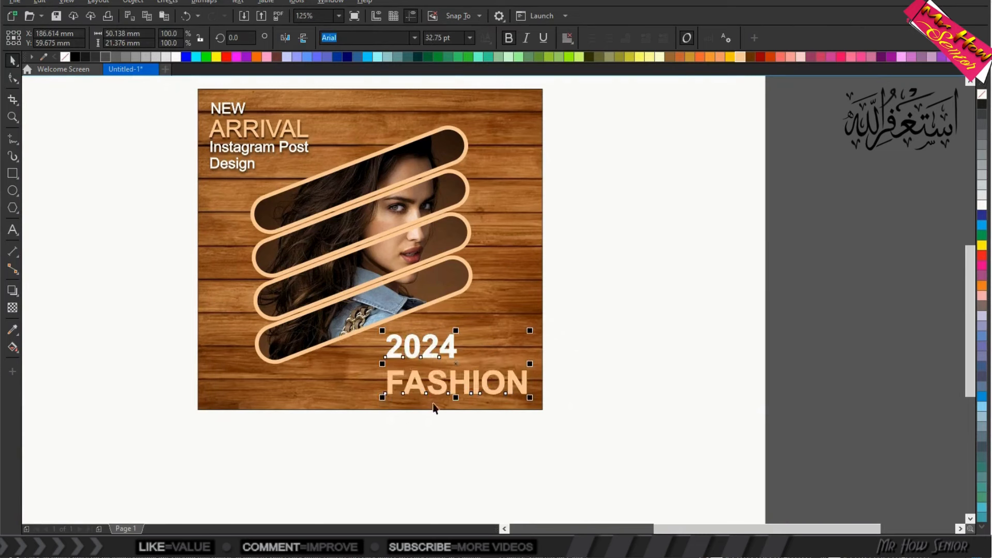
pyautogui.click(475, 425)
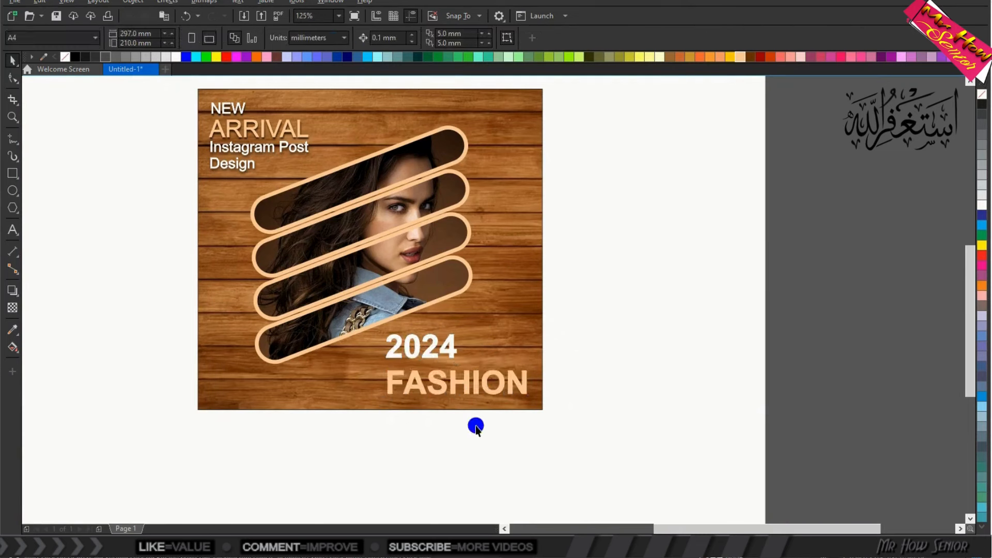
# - Apply a Multiply drop shadow cast slightly down and right to "FASHION", with opacity 85 and feathering 15
pyautogui.click(476, 385)
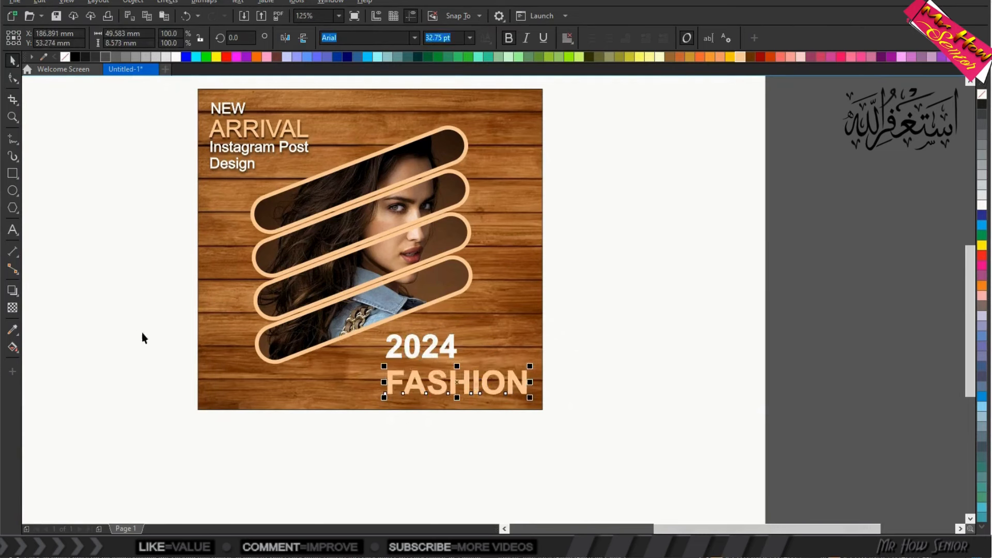
pyautogui.click(12, 291)
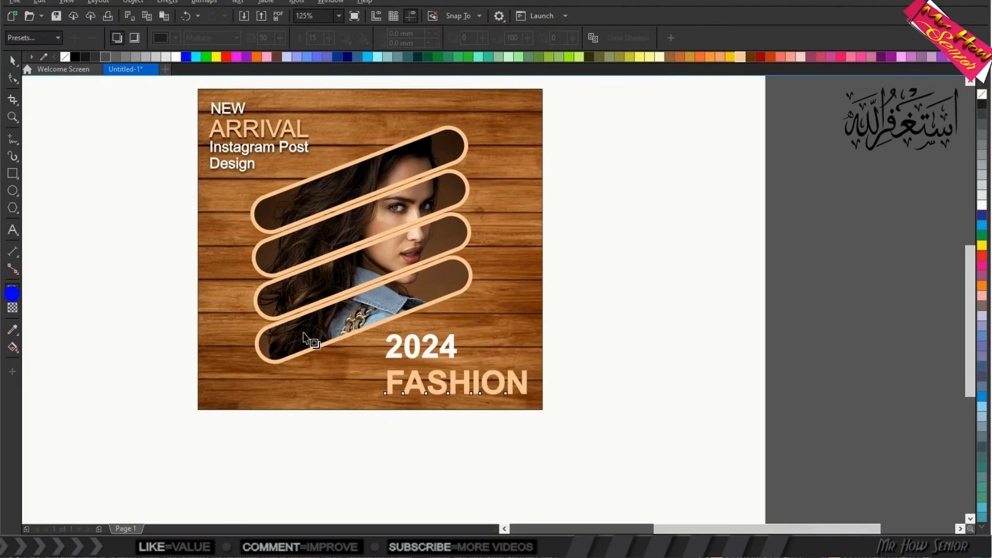
pyautogui.moveTo(452, 388); pyautogui.dragTo(458, 389)
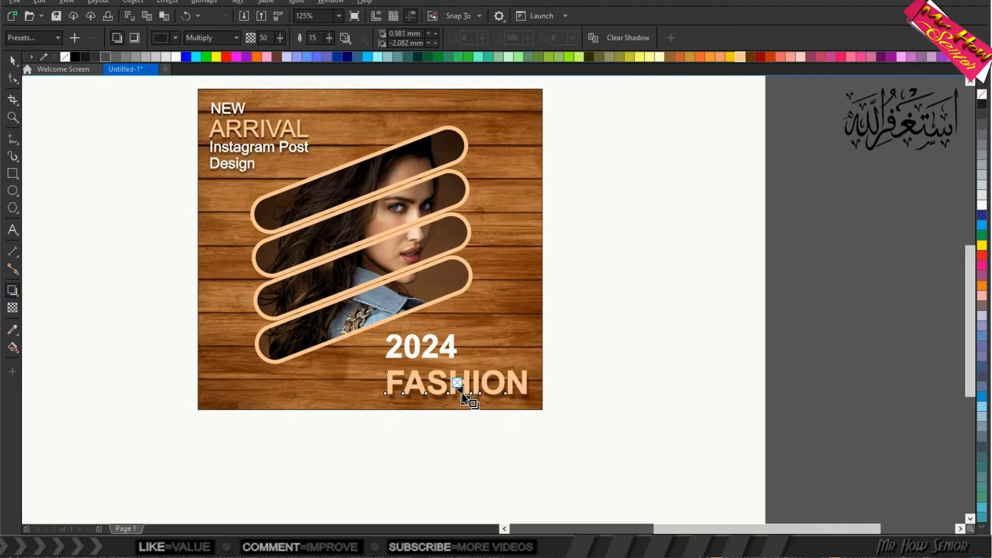
pyautogui.scroll(2, 460, 391)
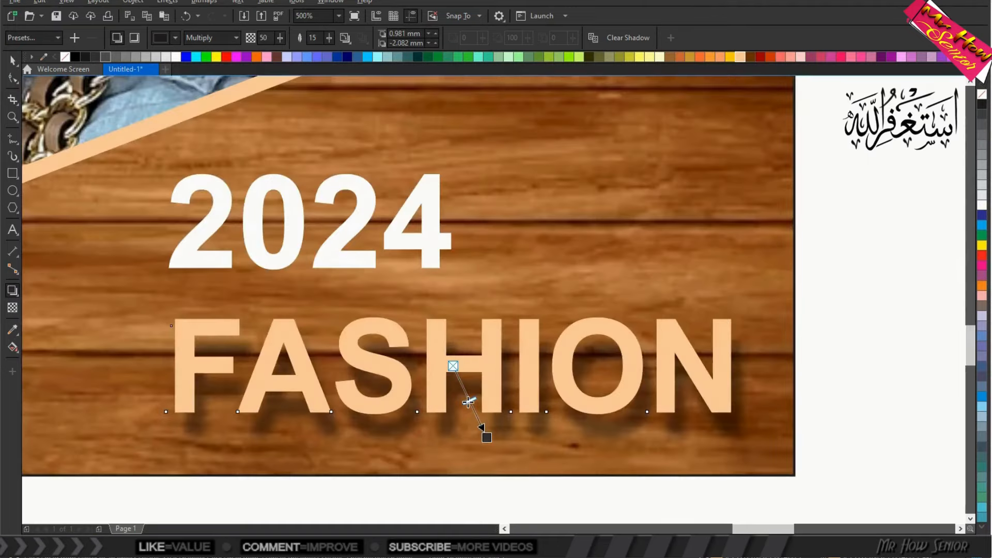
pyautogui.moveTo(468, 402); pyautogui.dragTo(483, 431)
pyautogui.scroll(-2, 483, 432)
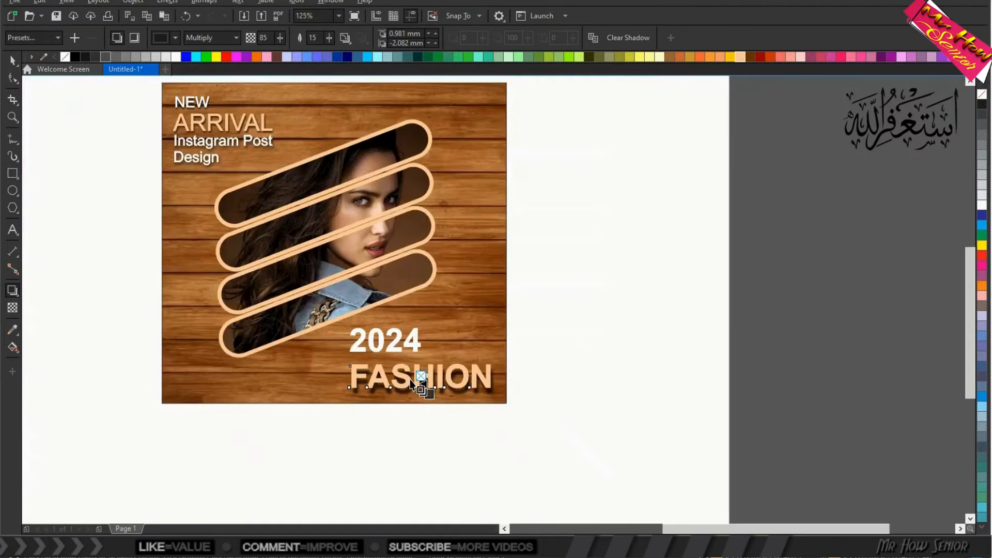
# - Apply a Multiply drop shadow cast slightly right and down to "2024", with opacity 87 and feathering 15
pyautogui.click(386, 349)
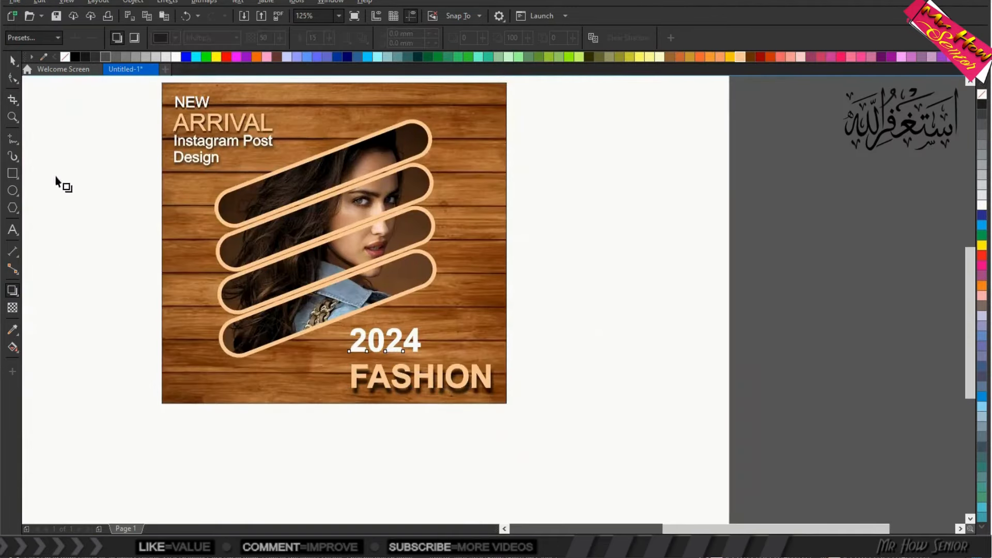
pyautogui.click(13, 62)
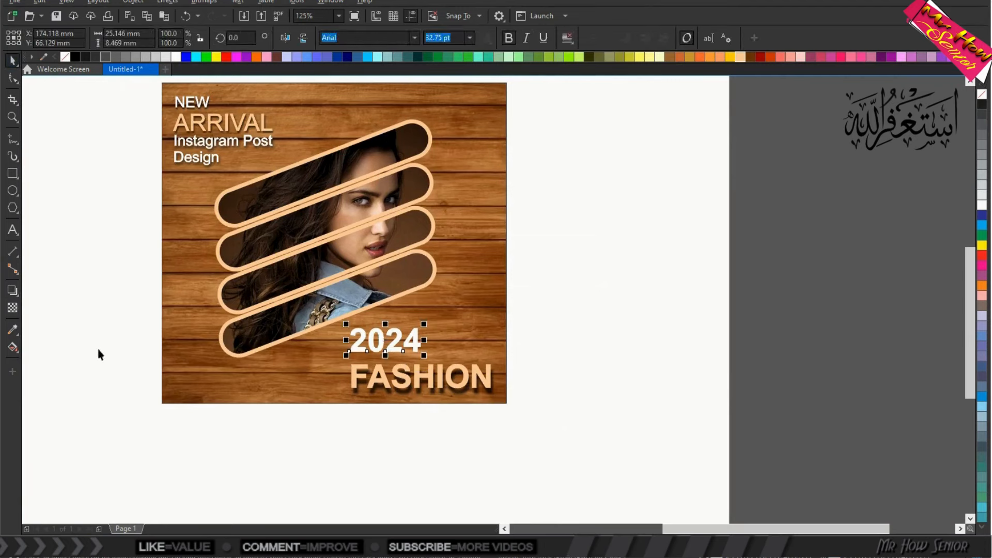
pyautogui.click(13, 291)
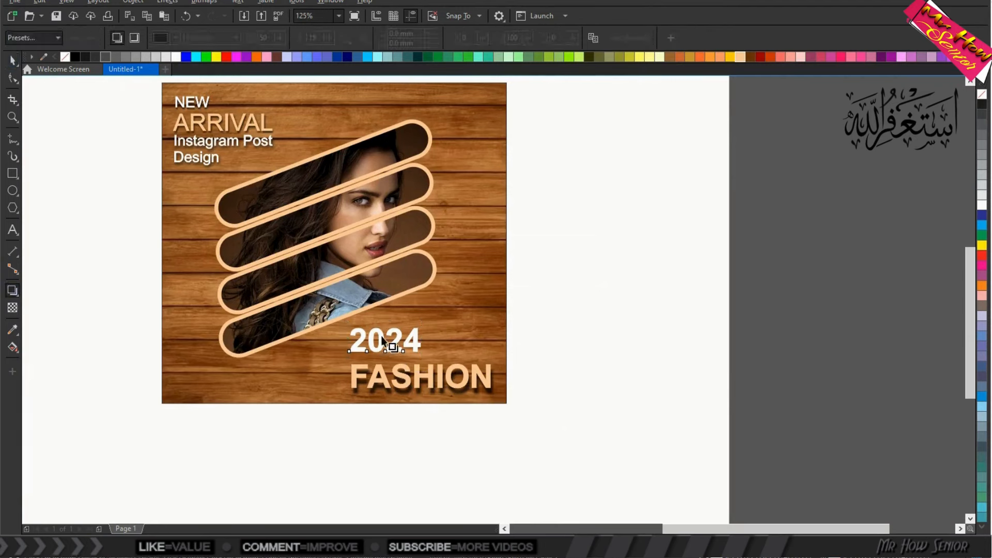
pyautogui.moveTo(381, 336); pyautogui.dragTo(446, 364)
pyautogui.scroll(3, 427, 352)
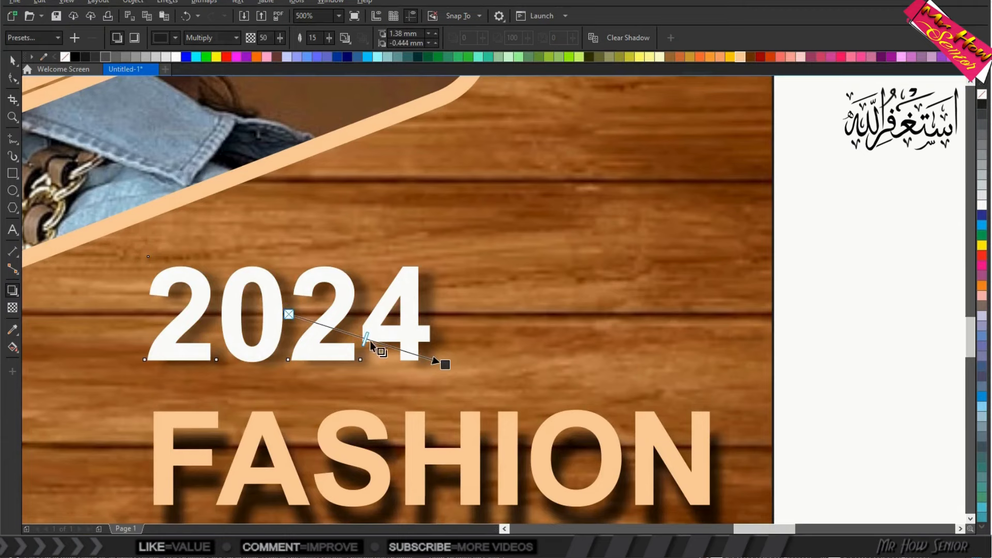
pyautogui.moveTo(367, 339); pyautogui.dragTo(420, 349)
pyautogui.scroll(-5, 372, 337)
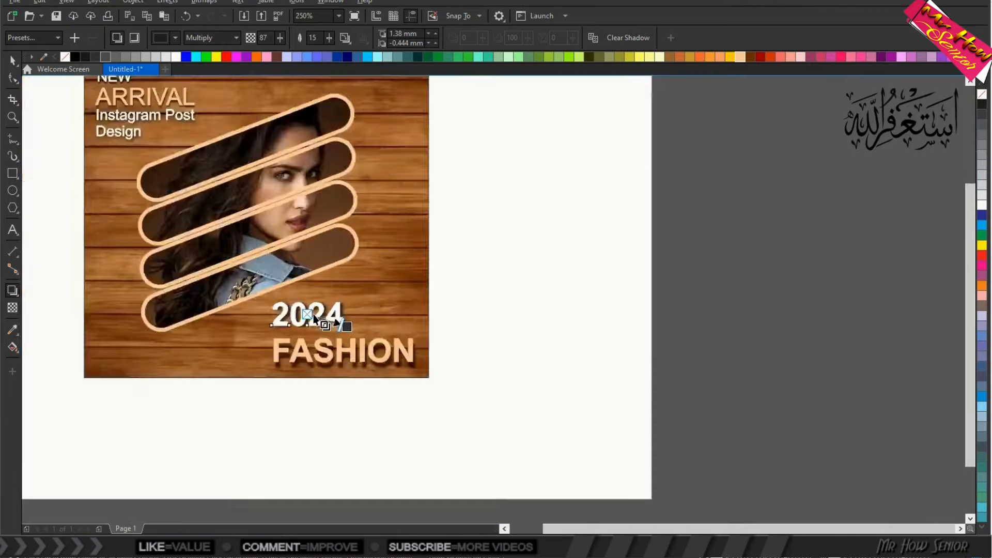
pyautogui.scroll(2, 233, 275)
pyautogui.scroll(-2, 295, 295)
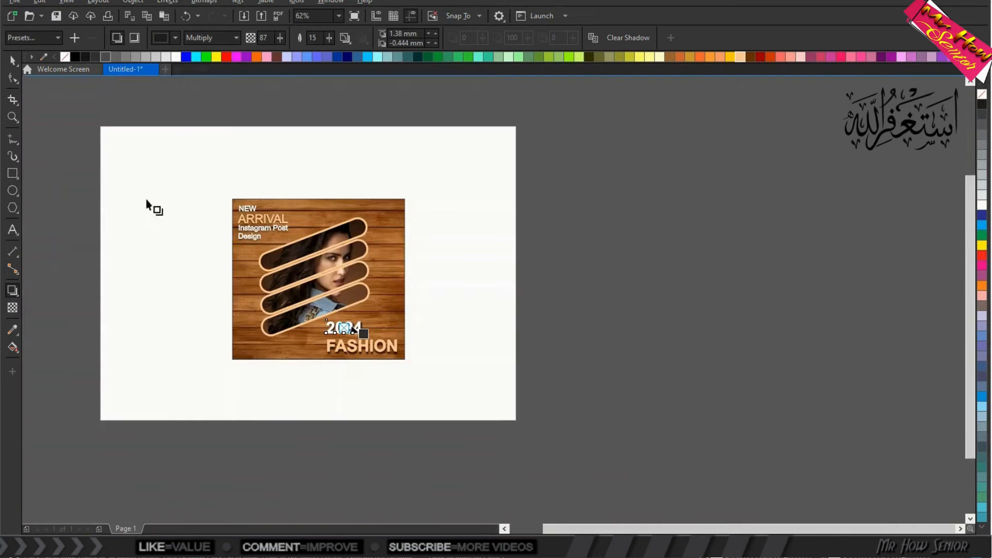
# - Scale the entire post design up from its lower-right corner to about 158 by 147 mm
pyautogui.click(13, 61)
pyautogui.scroll(2, 186, 261)
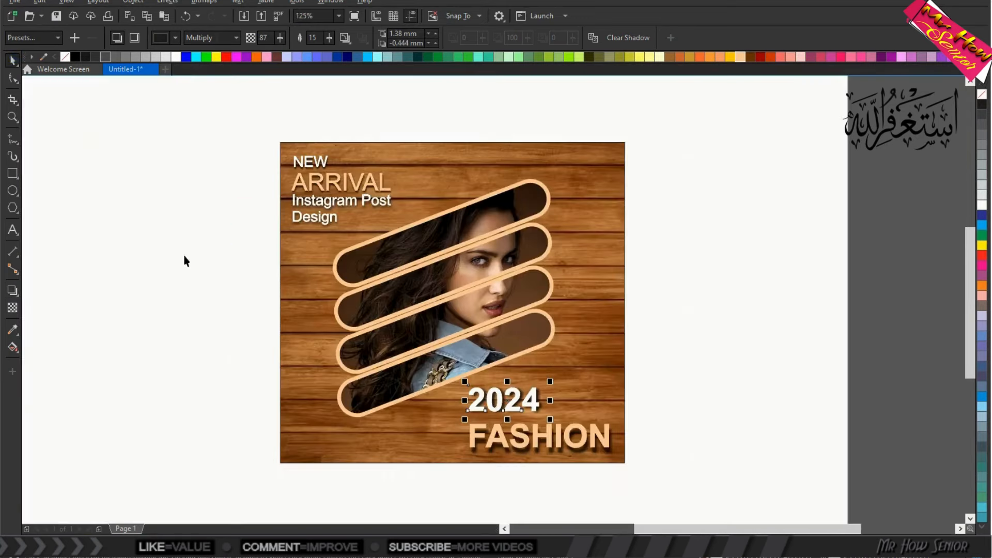
pyautogui.moveTo(236, 120); pyautogui.dragTo(706, 501)
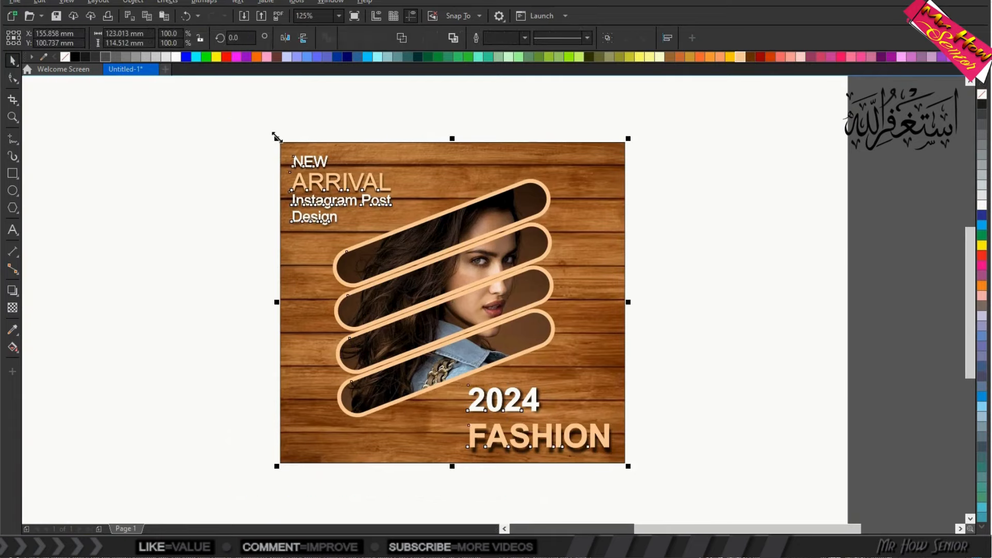
pyautogui.moveTo(277, 137); pyautogui.dragTo(179, 84)
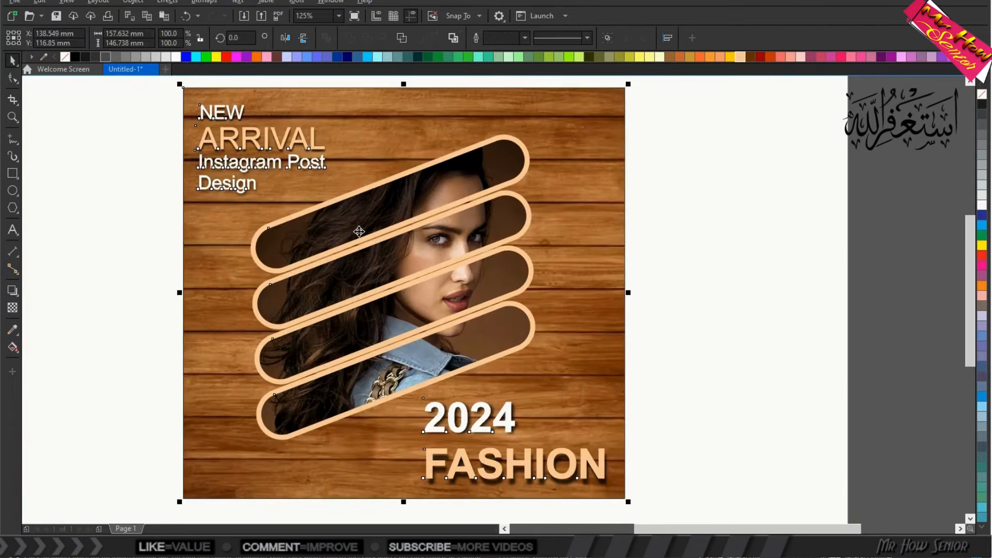
pyautogui.click(718, 303)
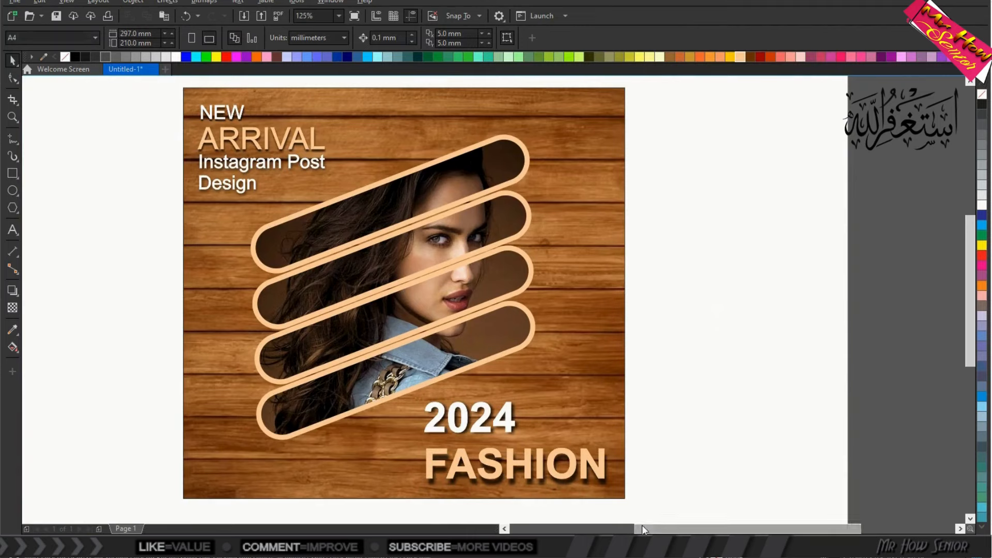
# - Draw a light peach circle about 8 mm wide beside the top pill's right end, and place a copy below the lowest pill
pyautogui.click(642, 525)
pyautogui.moveTo(643, 525); pyautogui.dragTo(632, 532)
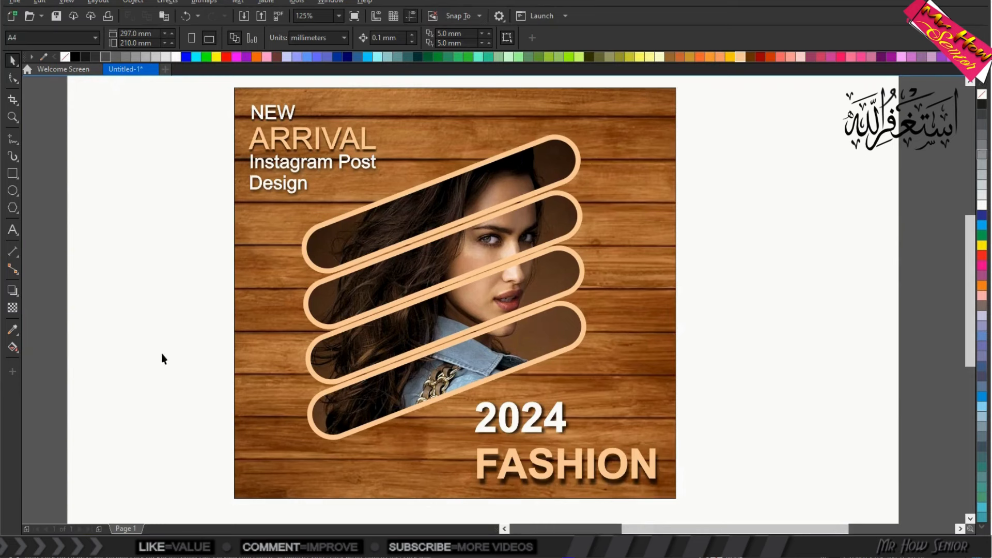
pyautogui.click(13, 191)
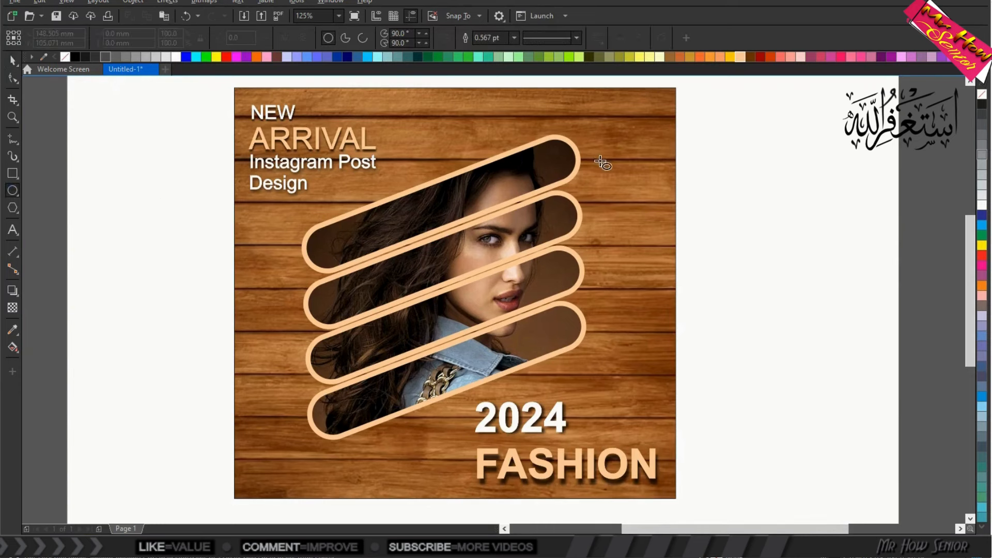
pyautogui.moveTo(601, 160); pyautogui.dragTo(627, 186)
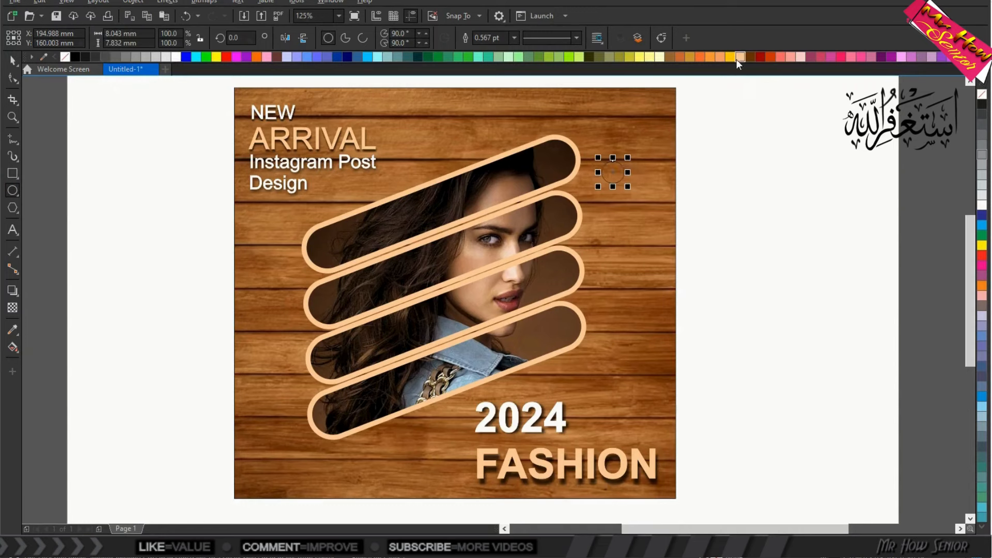
pyautogui.click(740, 57)
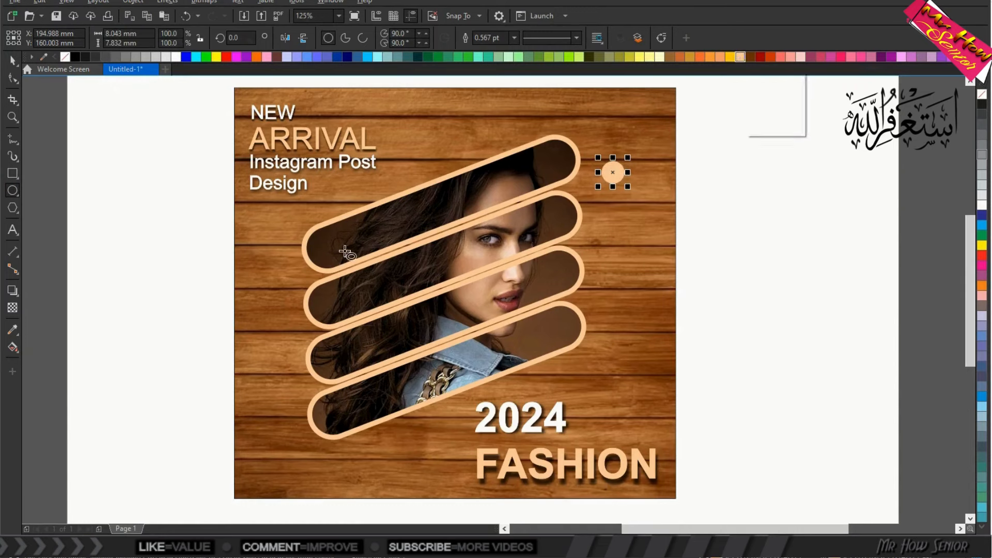
pyautogui.click(161, 25)
pyautogui.moveTo(612, 171); pyautogui.dragTo(420, 445)
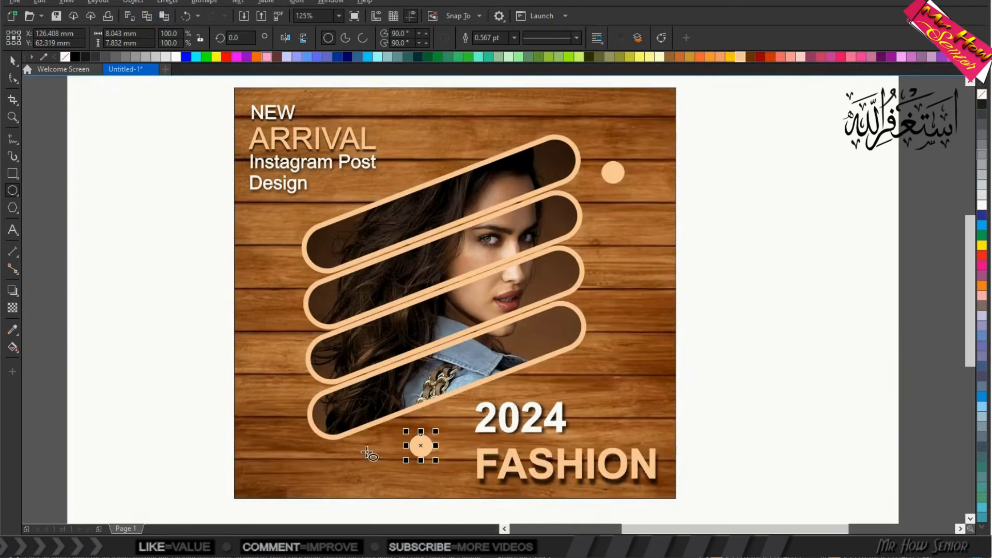
# - Draw a three-sided polygon, scale it to about 11.7 by 10.5 mm right of the lowest pill, and fill it light peach
pyautogui.click(12, 208)
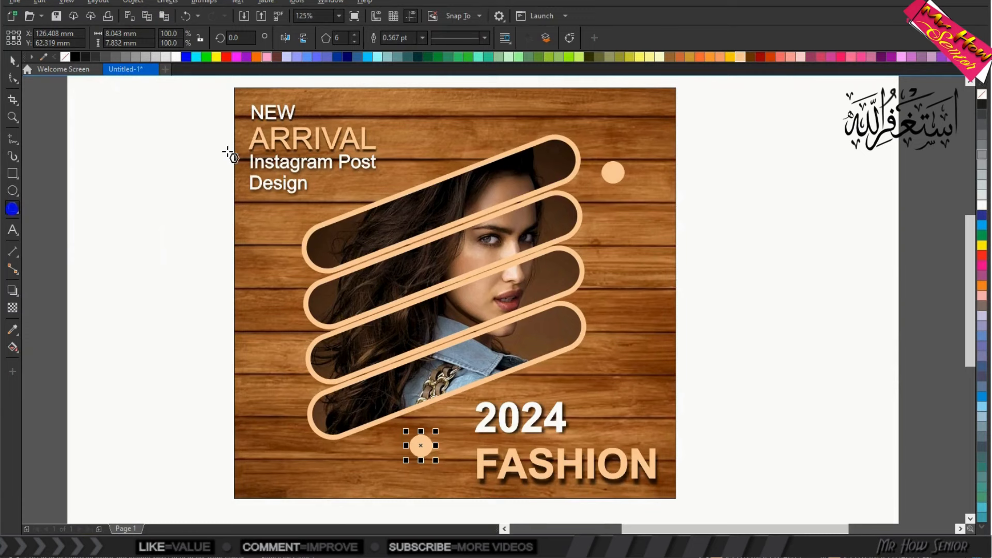
pyautogui.click(353, 41)
pyautogui.click(353, 42)
pyautogui.moveTo(126, 175); pyautogui.dragTo(181, 222)
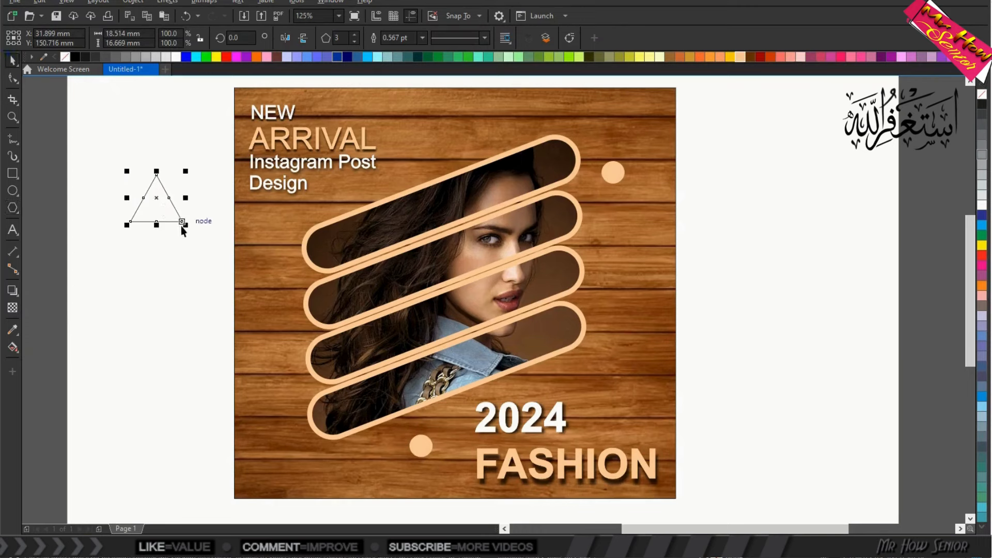
pyautogui.moveTo(186, 225); pyautogui.dragTo(619, 333)
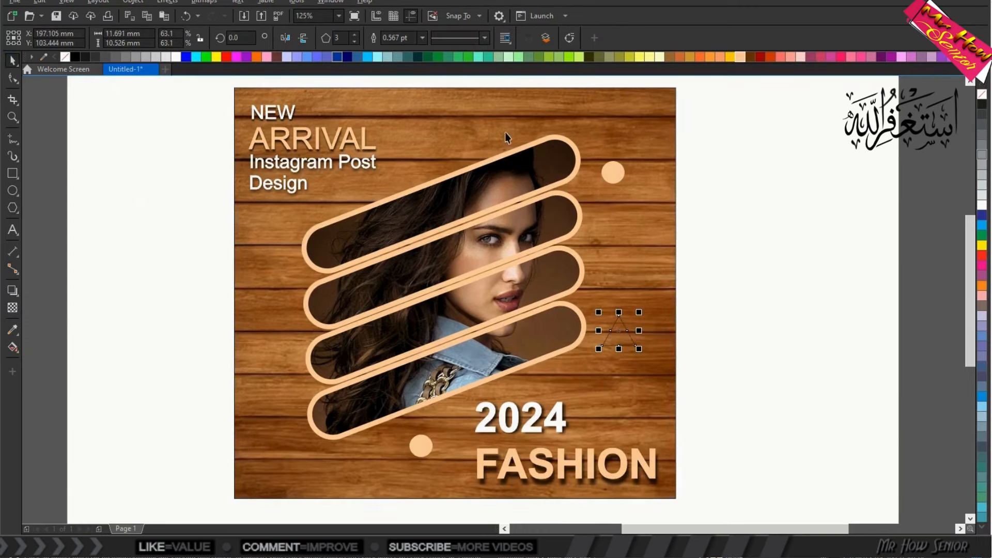
pyautogui.click(740, 59)
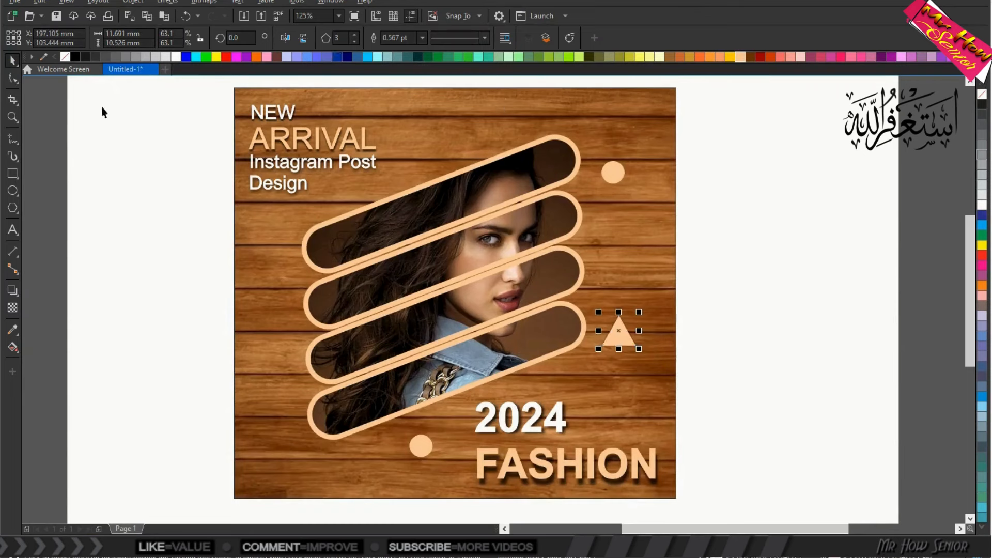
# - Duplicate the peach triangle and place the copy left of the pills at about the same height
pyautogui.click(145, 16)
pyautogui.click(168, 21)
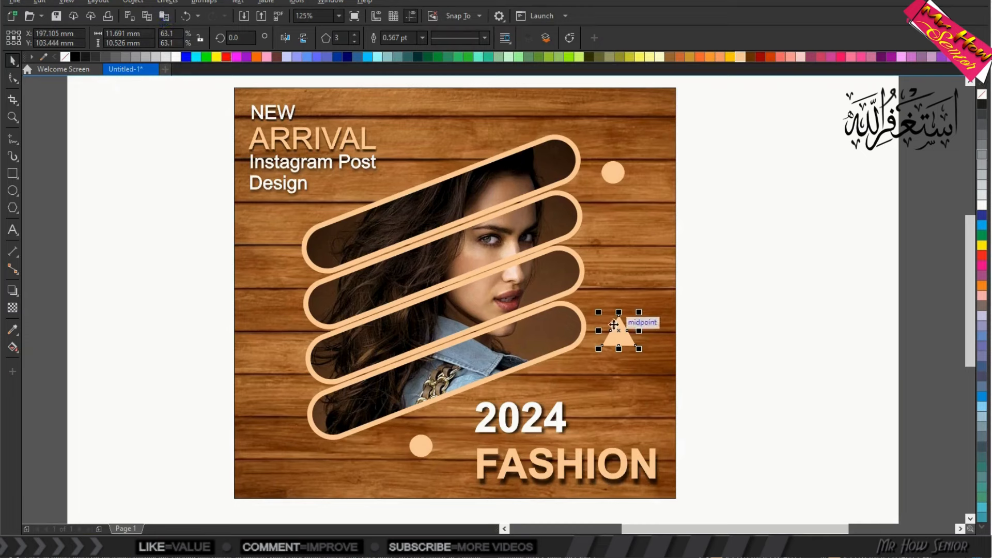
pyautogui.moveTo(614, 325); pyautogui.dragTo(274, 327)
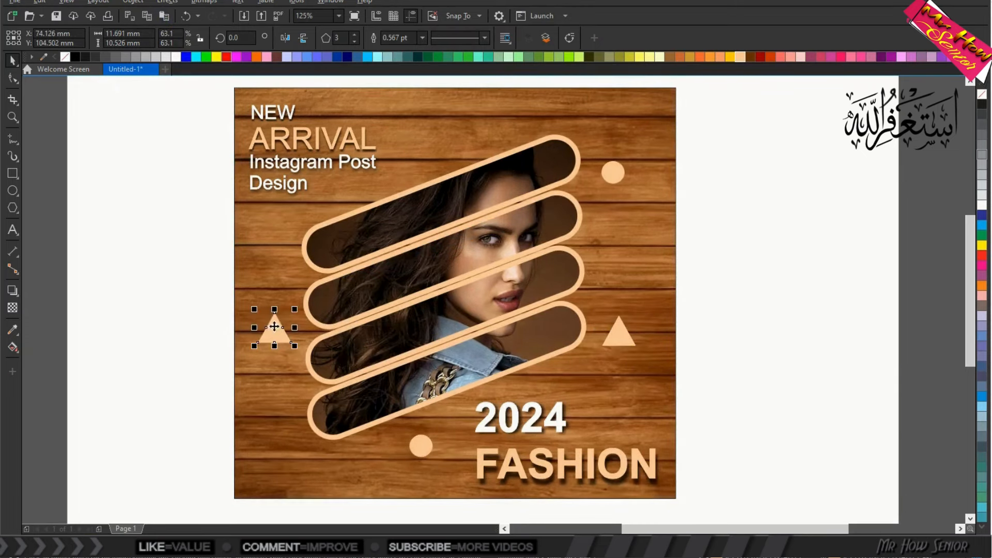
pyautogui.click(172, 303)
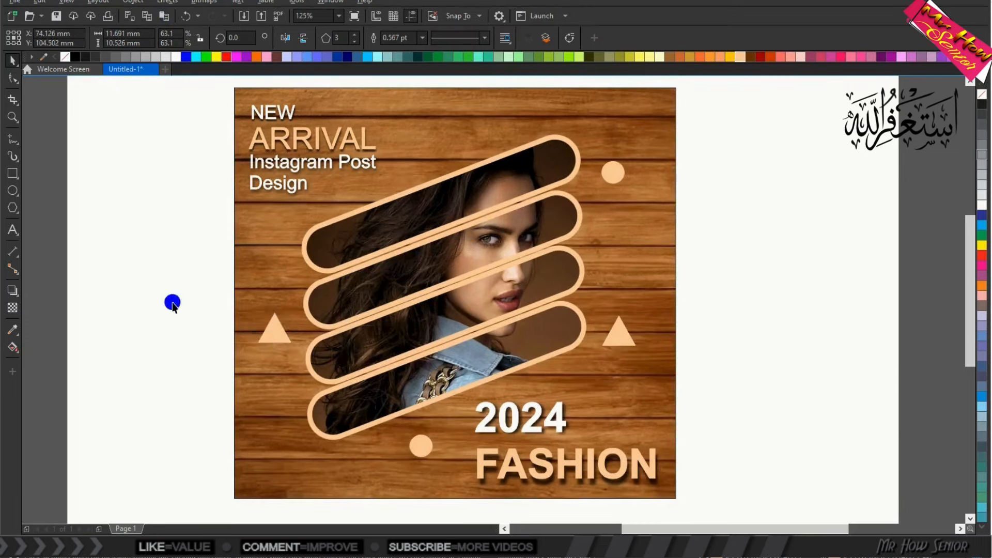
# - Rotate the triangle left of the pills to about 49.5 degrees
pyautogui.click(272, 321)
pyautogui.click(273, 325)
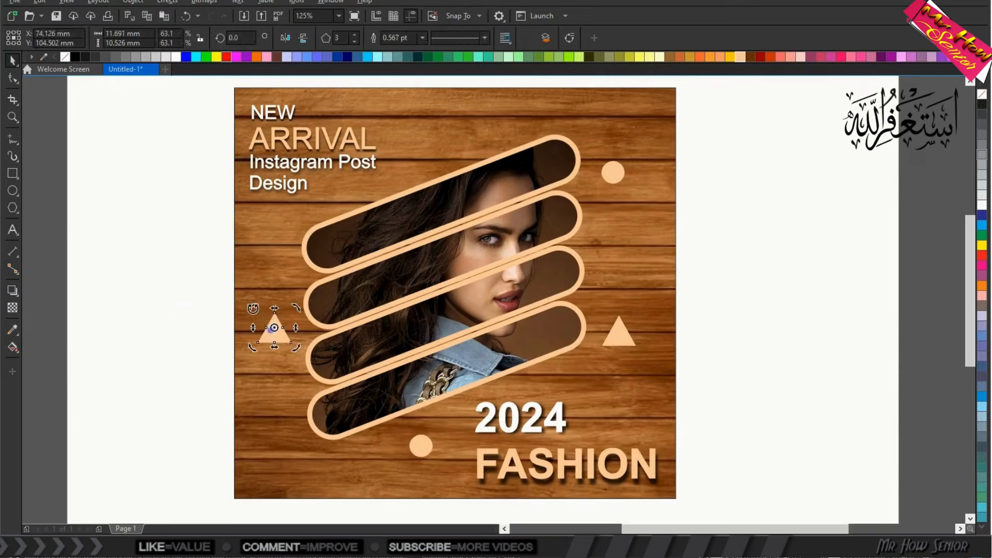
pyautogui.moveTo(253, 309); pyautogui.dragTo(245, 336)
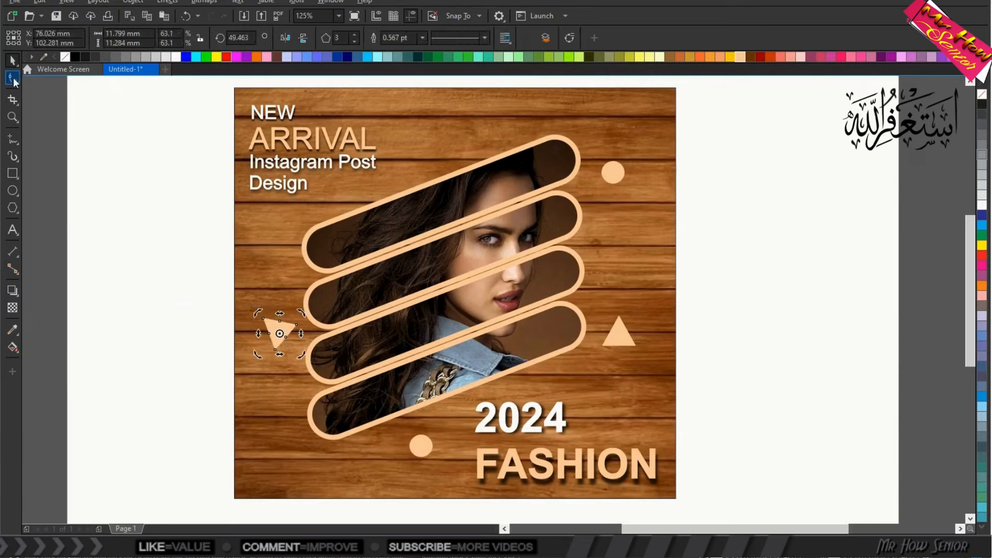
# - Draw a light peach dot about 1.1 mm wide between the right-hand circle and triangle, and repeat evenly spaced copies into a horizontal row of four
pyautogui.click(86, 160)
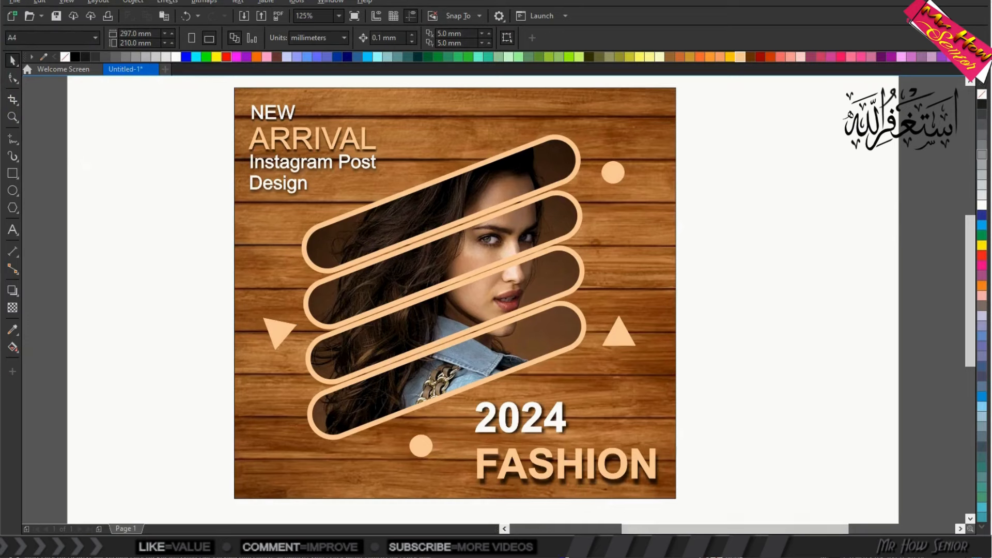
pyautogui.click(13, 191)
pyautogui.scroll(2, 634, 228)
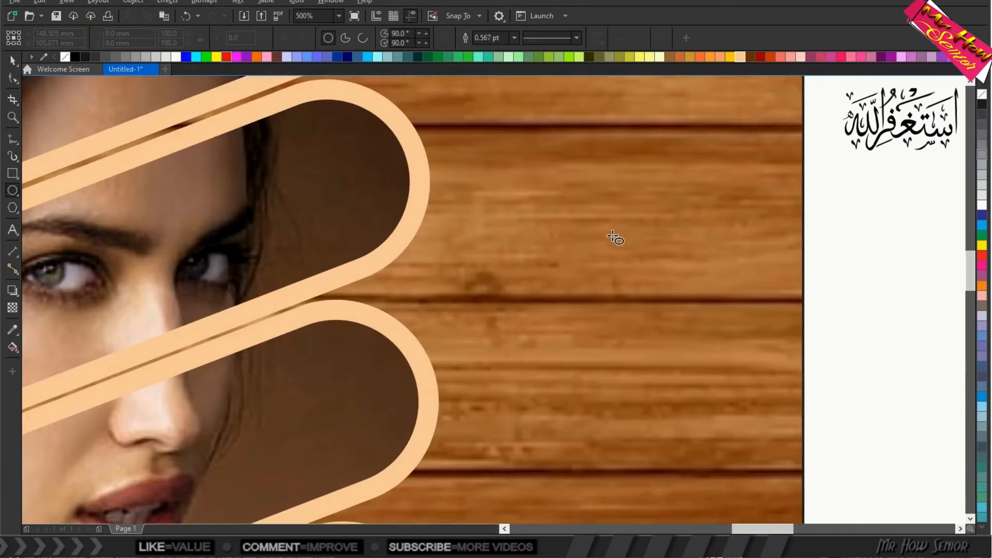
pyautogui.moveTo(575, 225); pyautogui.dragTo(589, 238)
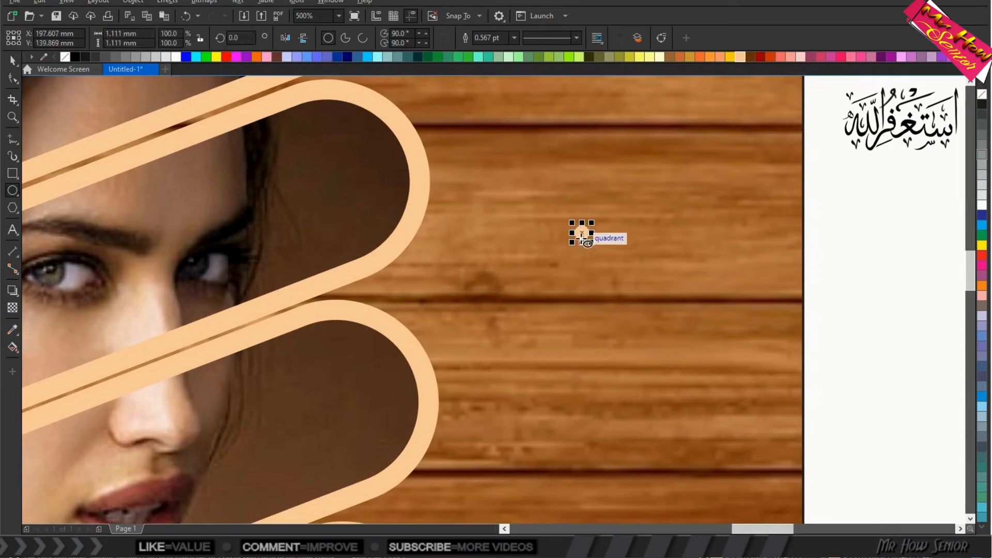
pyautogui.moveTo(582, 236); pyautogui.dragTo(604, 234)
pyautogui.press('ctrl')
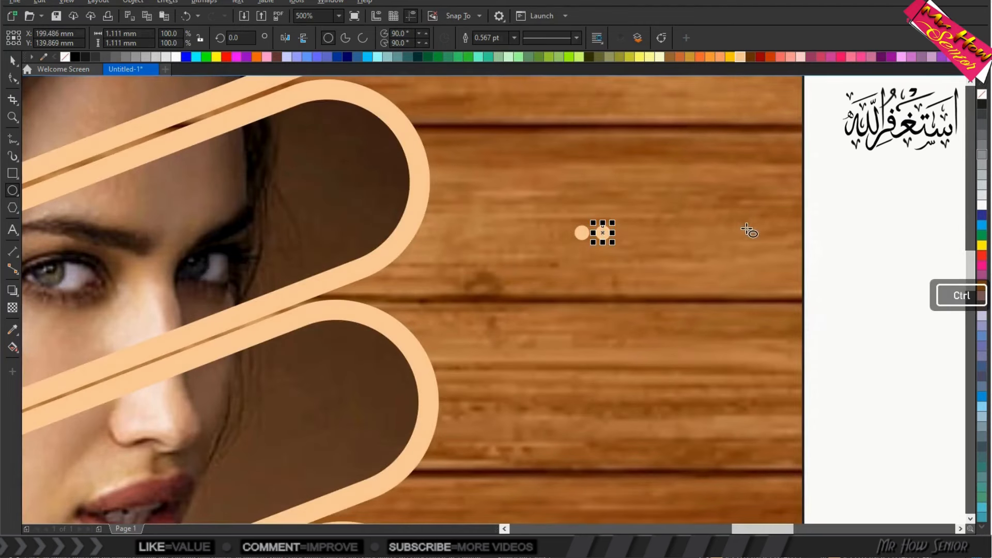
pyautogui.hotkey('ctrl', 'r')
pyautogui.hotkey('ctrl', 'r')
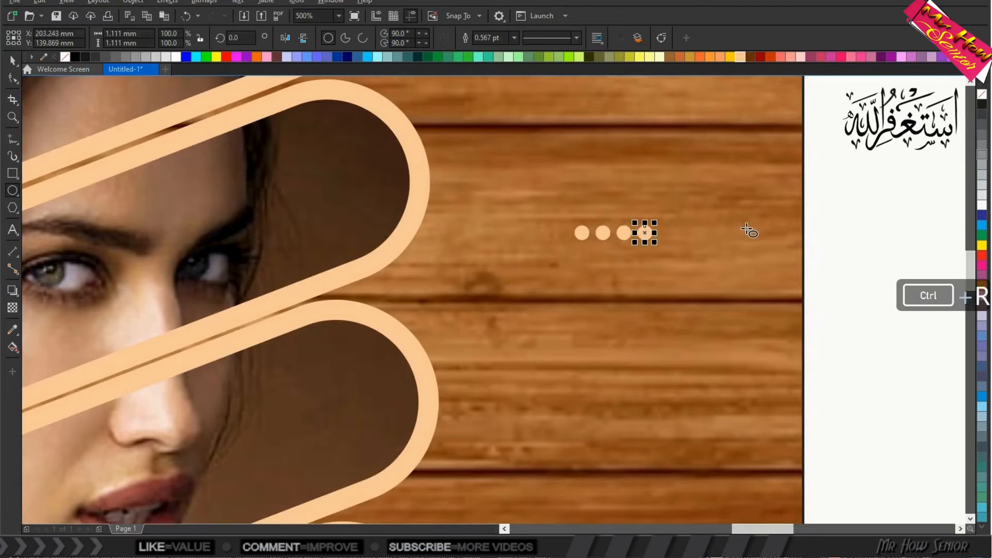
# - Duplicate the whole row of four dots just below itself and repeat the copy to form a four-by-four dot grid
pyautogui.click(14, 63)
pyautogui.moveTo(838, 192); pyautogui.dragTo(509, 280)
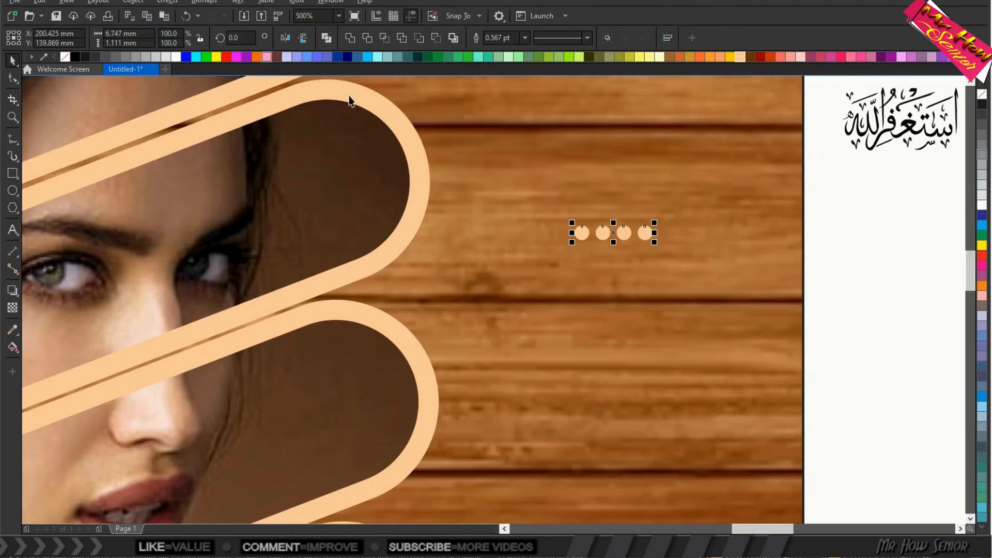
pyautogui.moveTo(614, 233); pyautogui.dragTo(618, 254)
pyautogui.hotkey('ctrl', 'r')
pyautogui.hotkey('ctrl', 'r')
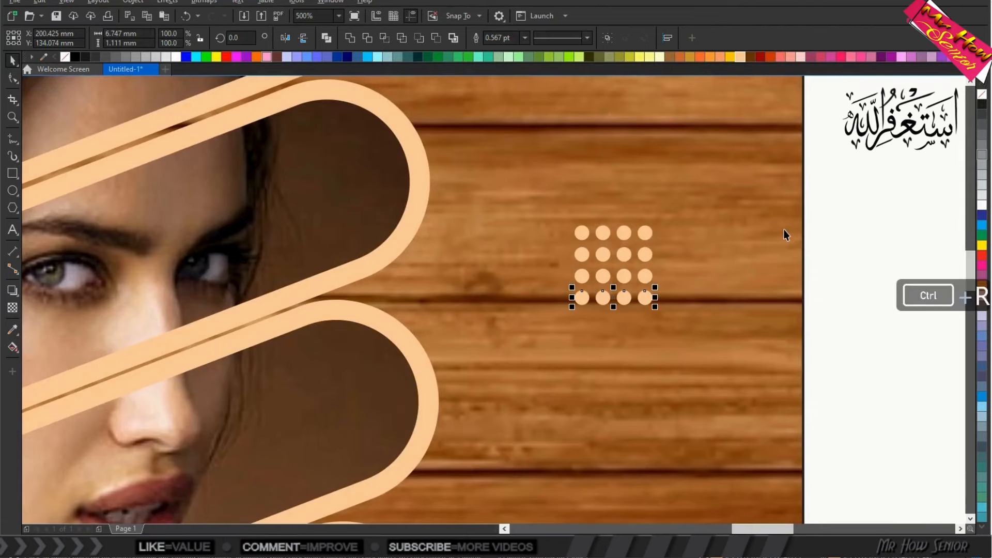
pyautogui.click(848, 215)
# - Scale the whole dot grid right of the pills to about 11.5 by 11.8 mm
pyautogui.scroll(-3, 742, 227)
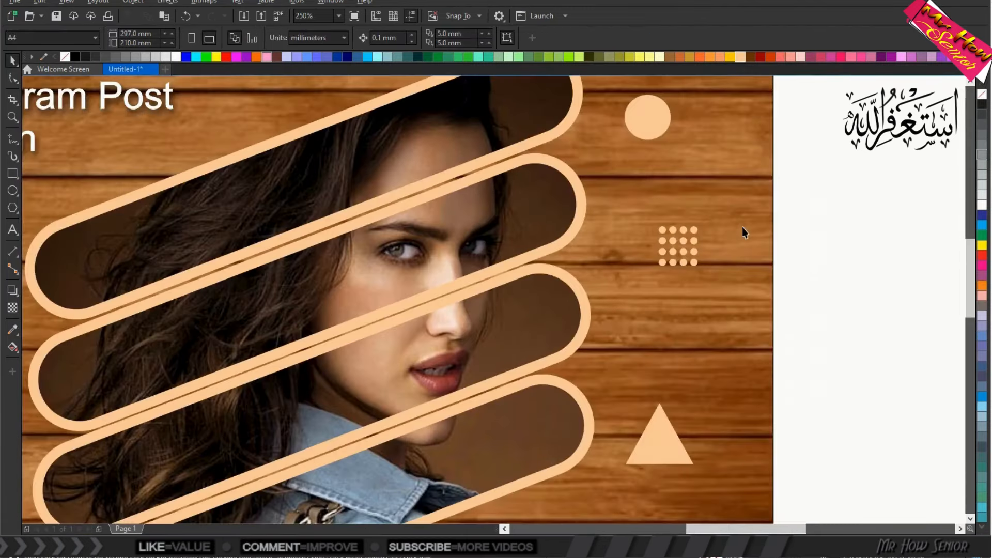
pyautogui.scroll(-5, 835, 216)
pyautogui.scroll(5, 839, 215)
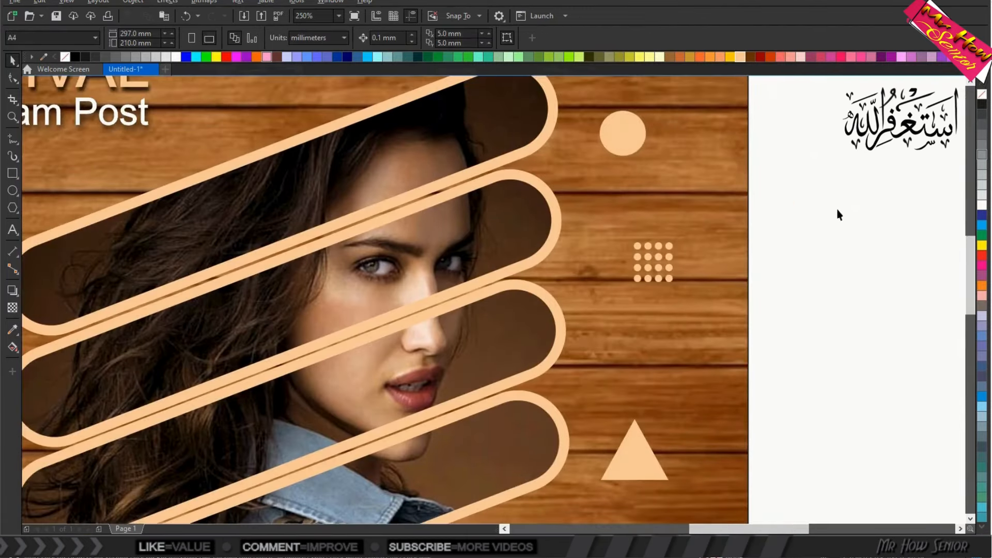
pyautogui.moveTo(837, 211); pyautogui.dragTo(596, 325)
pyautogui.moveTo(677, 287); pyautogui.dragTo(703, 312)
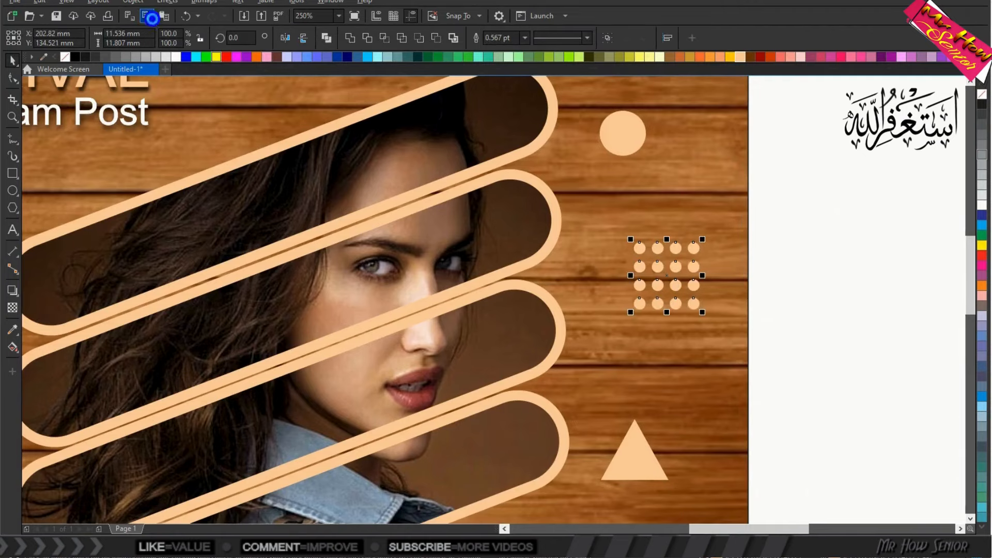
# - Duplicate the dot grid and place the copy near the artwork's lower-left corner, beside the lowest pill
pyautogui.scroll(-5, 526, 161)
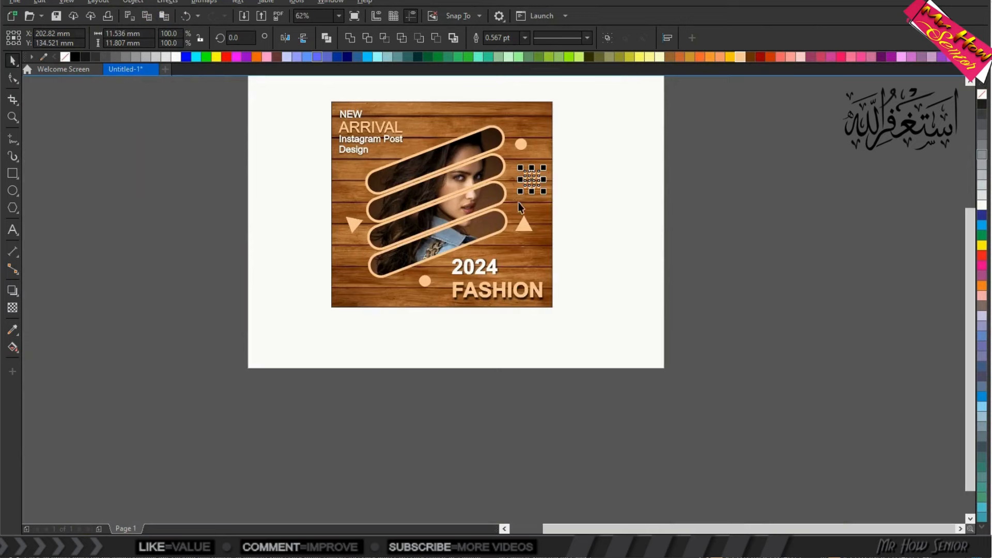
pyautogui.moveTo(532, 181); pyautogui.dragTo(350, 276)
pyautogui.click(255, 258)
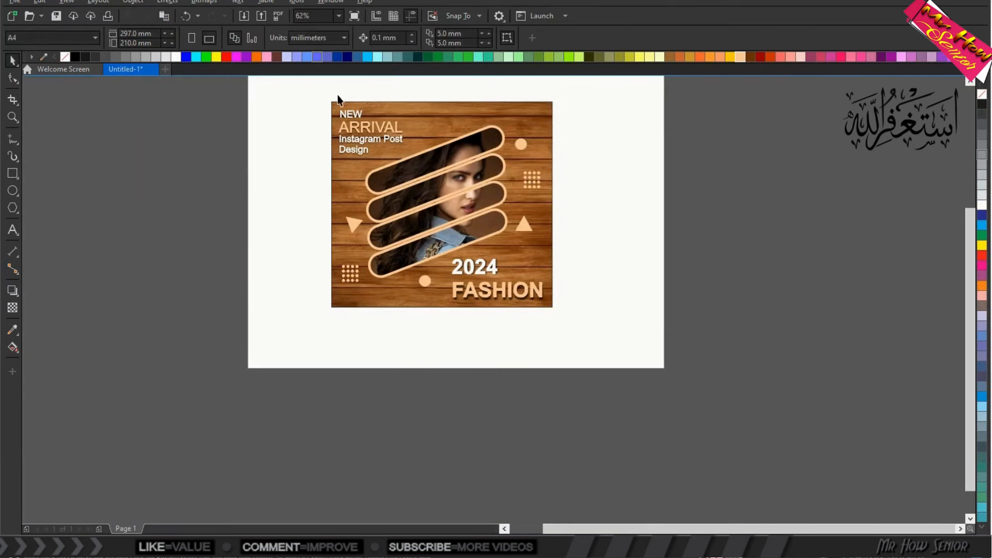
# - Paste another copy of the dot grid, place it below the "Instagram Post Design" text, and rotate it to about 339.9 degrees
pyautogui.scroll(2, 339, 98)
pyautogui.scroll(-2, 337, 98)
pyautogui.scroll(2, 447, 181)
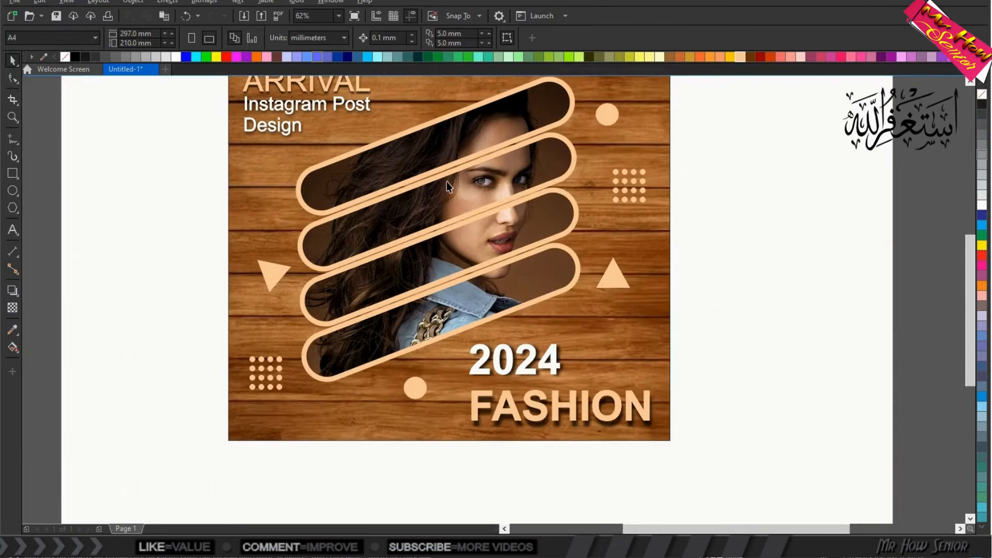
pyautogui.click(969, 82)
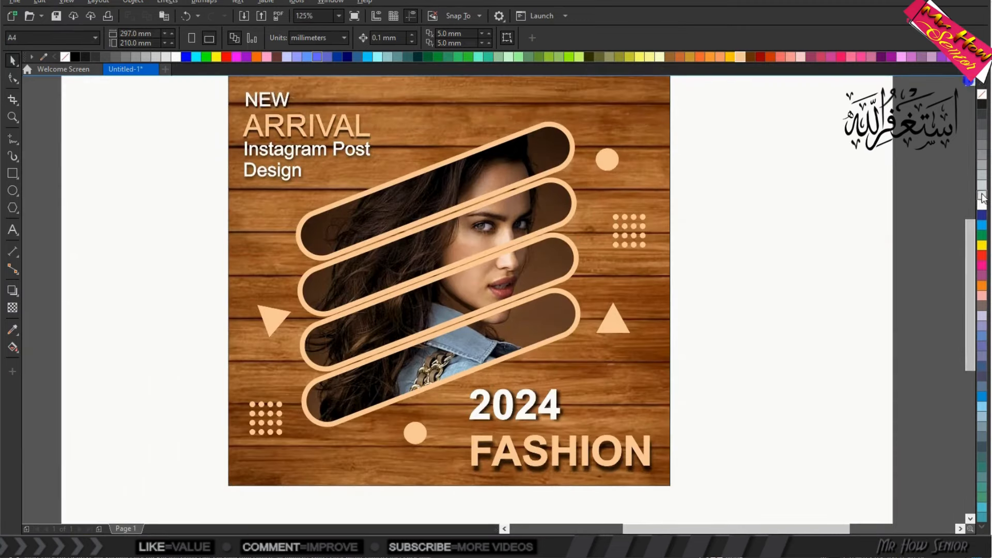
pyautogui.moveTo(969, 238); pyautogui.dragTo(969, 233)
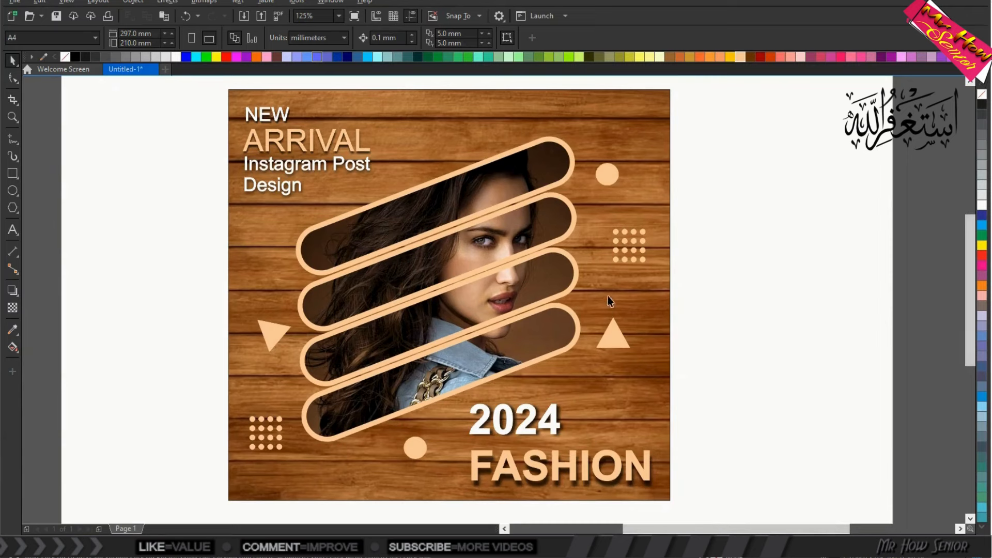
pyautogui.click(164, 17)
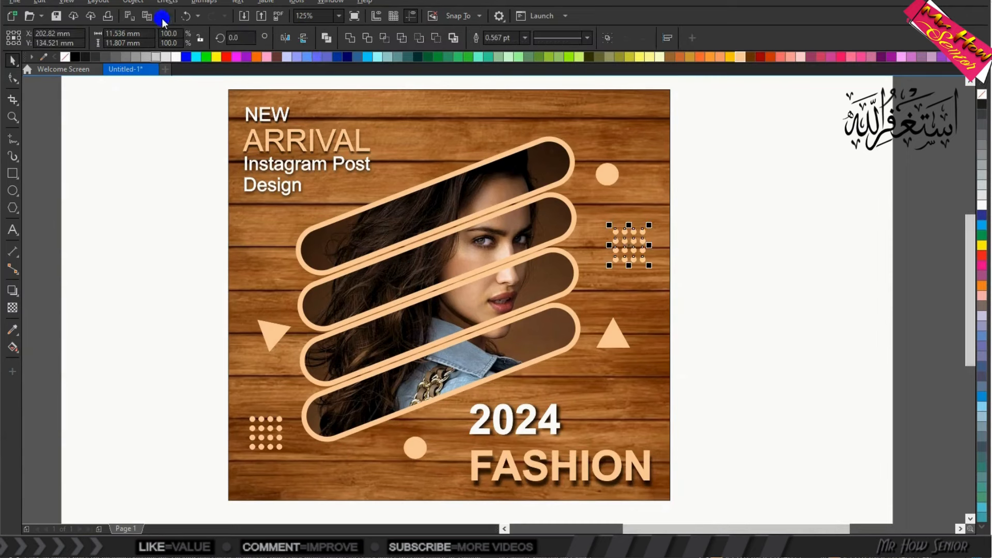
pyautogui.moveTo(627, 249); pyautogui.dragTo(245, 211)
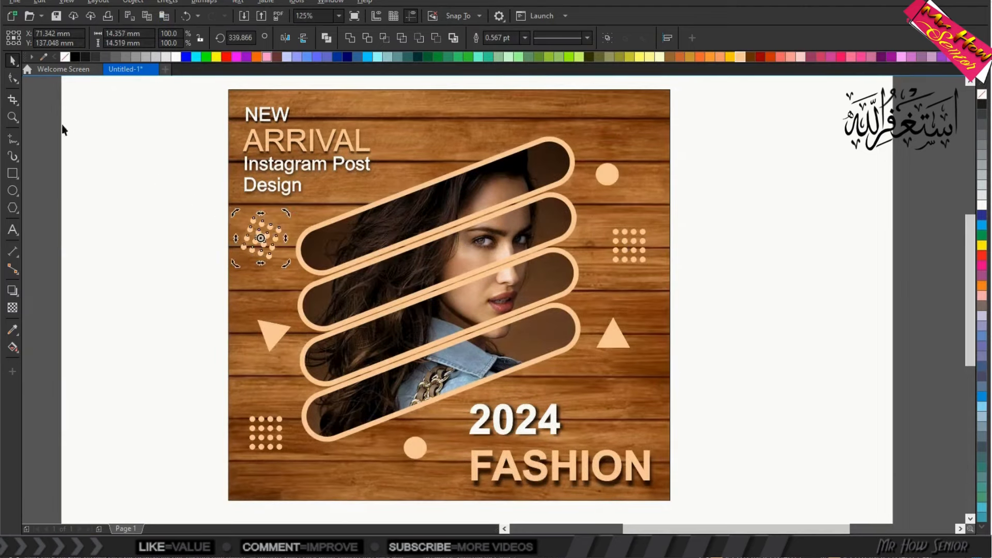
pyautogui.click(93, 126)
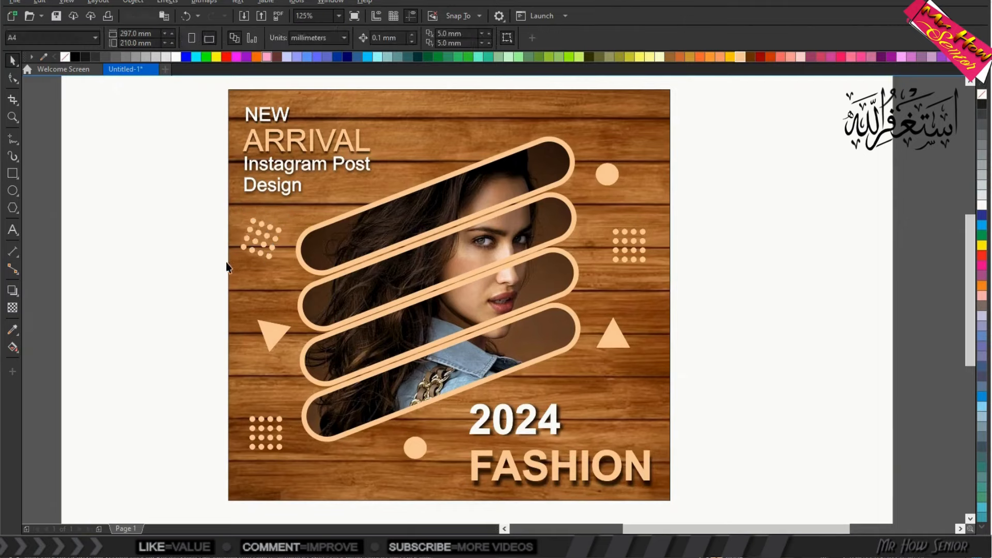